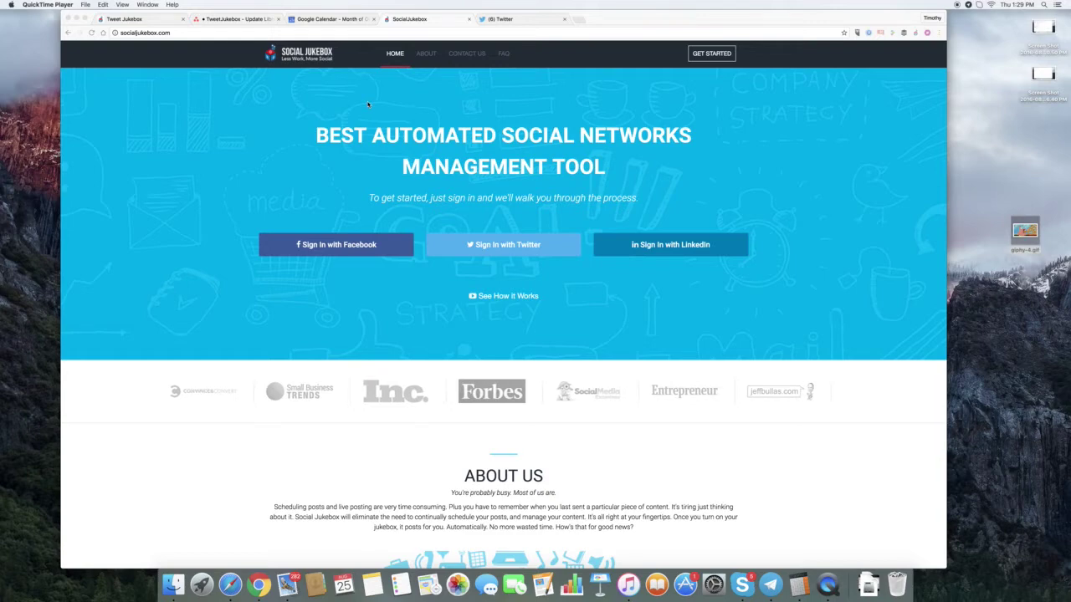
# Try to sign in to Social Jukebox with Twitter, and log out of the current non-master account on Twitter
pyautogui.click(497, 249)
pyautogui.click(497, 248)
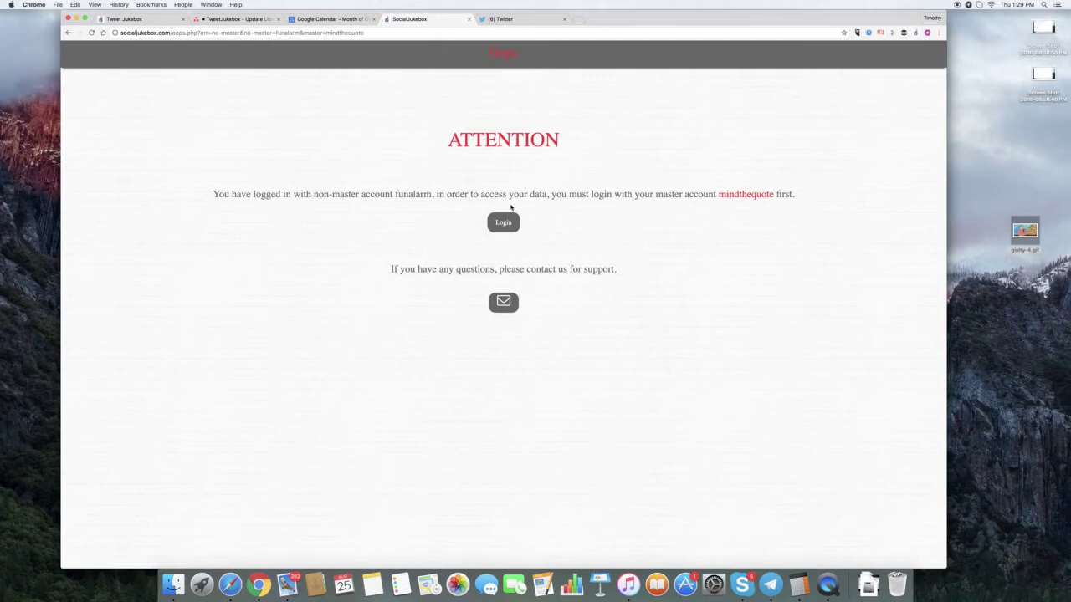
pyautogui.click(525, 15)
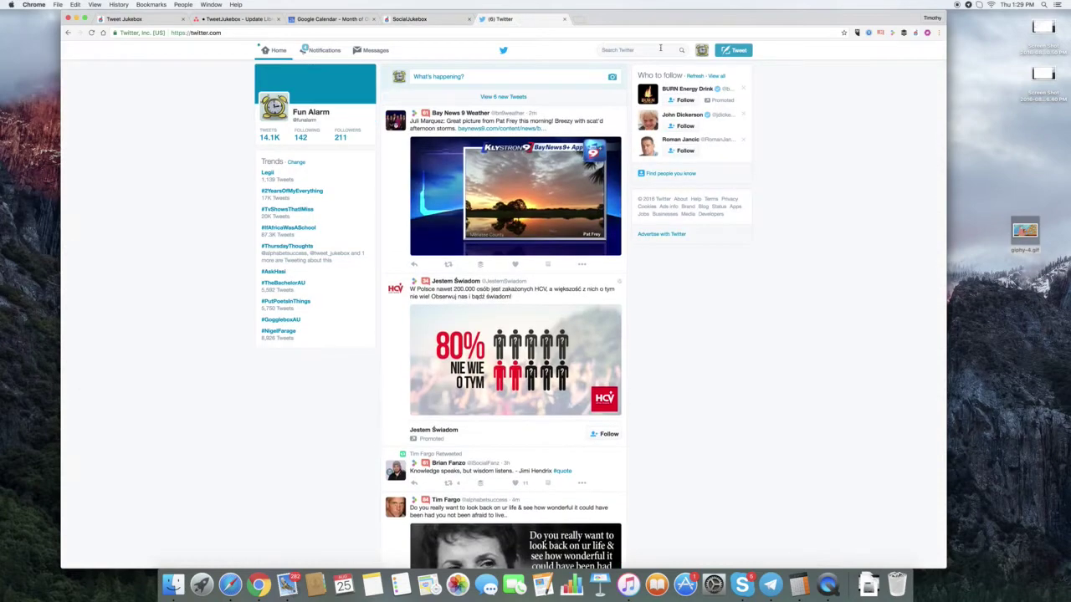
pyautogui.click(703, 51)
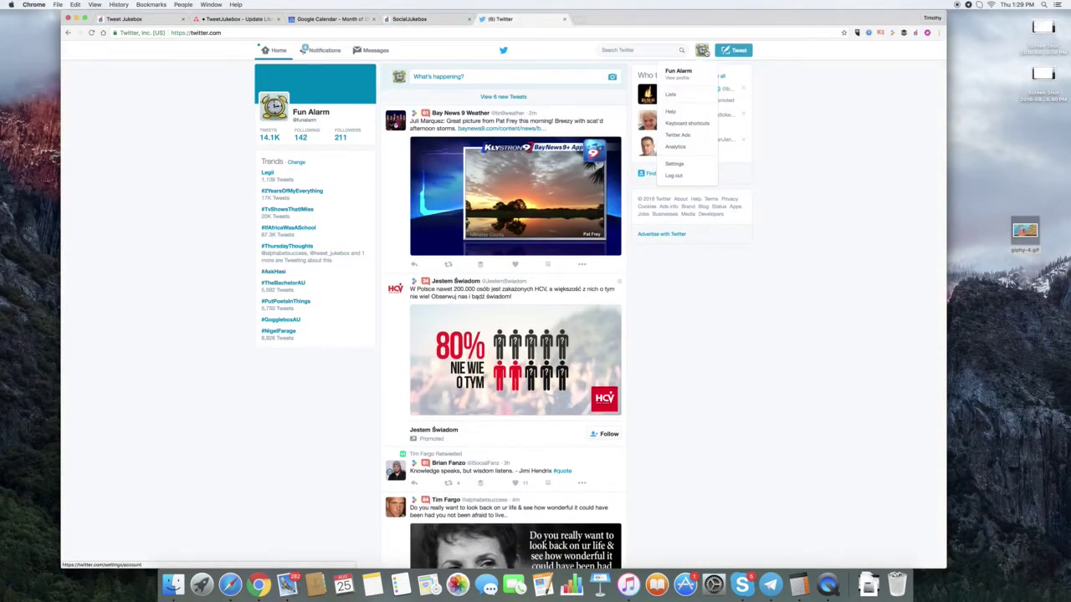
pyautogui.click(675, 175)
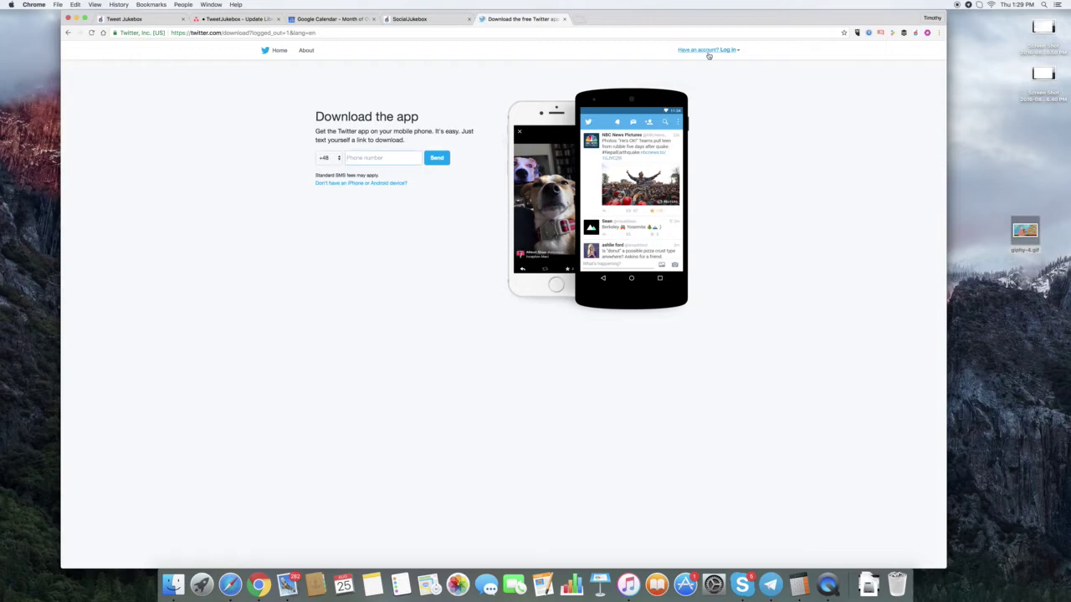
# Log in to Twitter with the master account mindthequote, entering its username and the account password
pyautogui.click(707, 51)
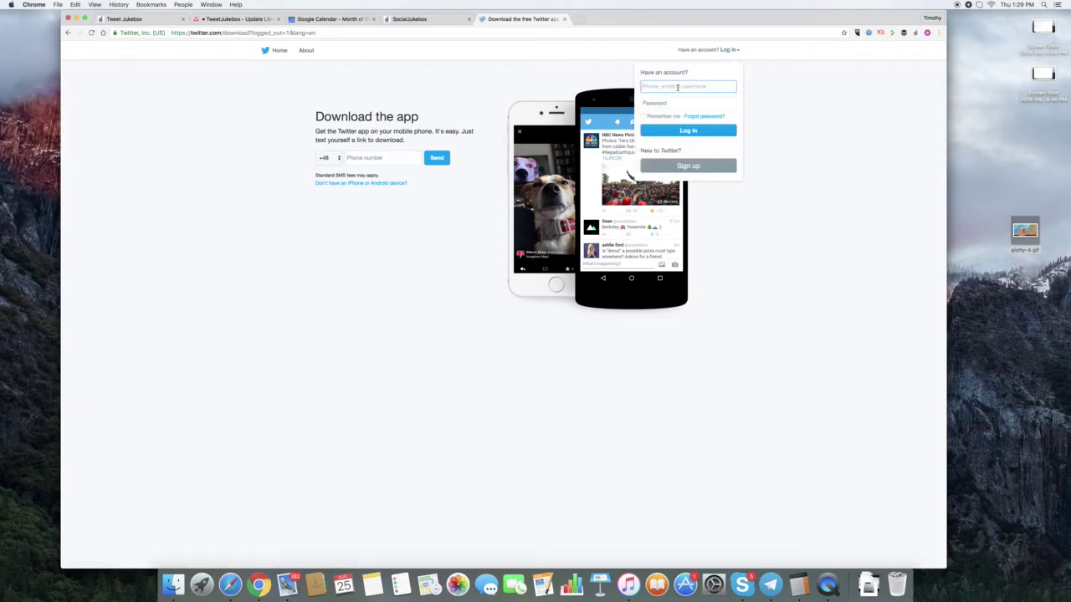
pyautogui.write('mindthequote')
pyautogui.press('Tab')
pyautogui.write('•')
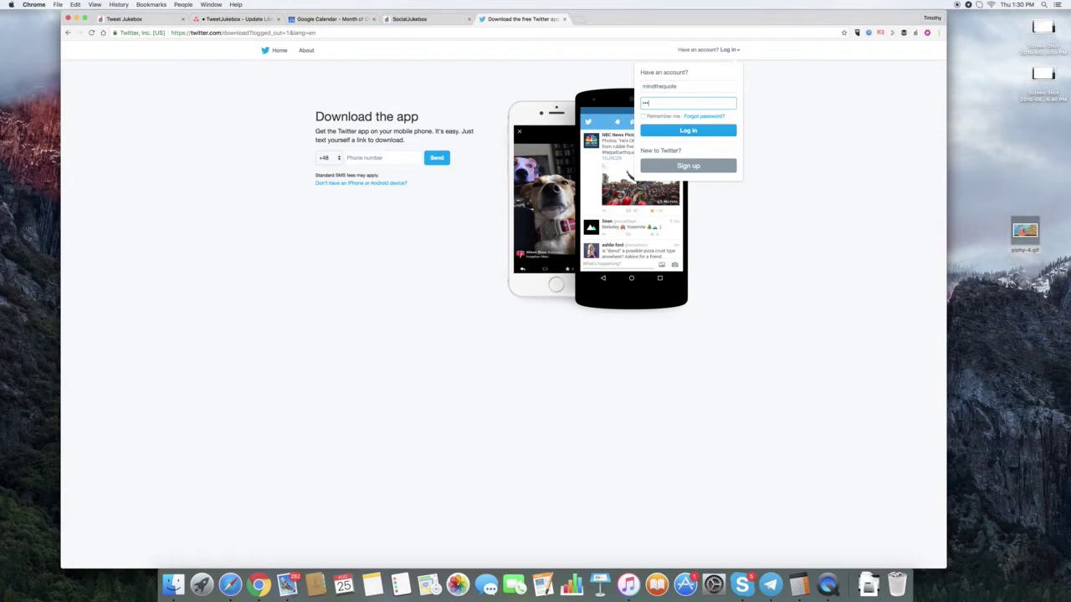
pyautogui.write('•••••••••')
pyautogui.click(672, 131)
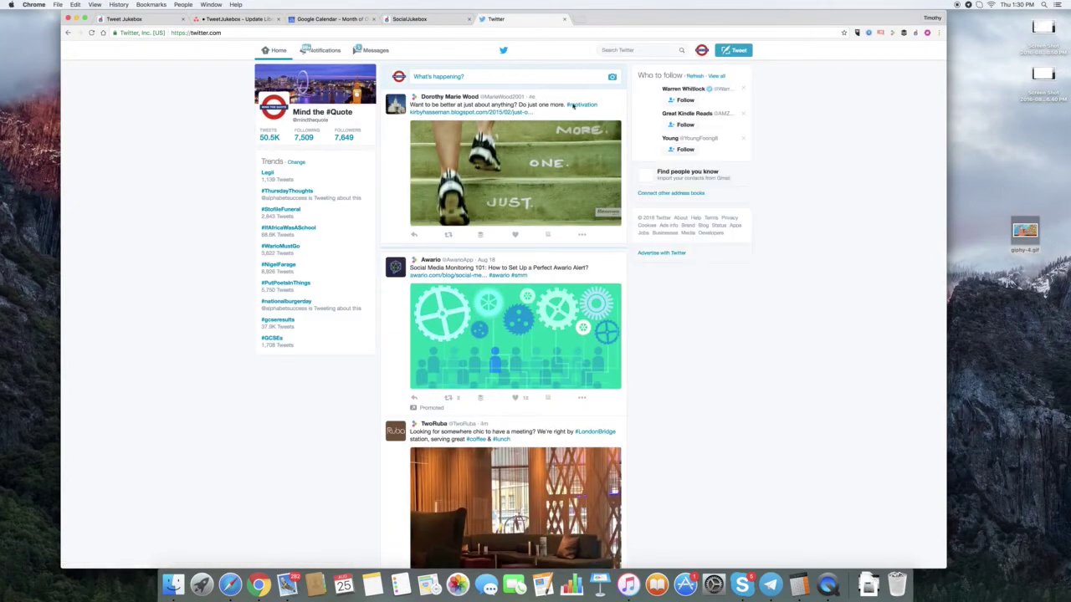
# Return to Social Jukebox, sign in with Twitter using the master account, and decline to turn the system on
pyautogui.click(431, 20)
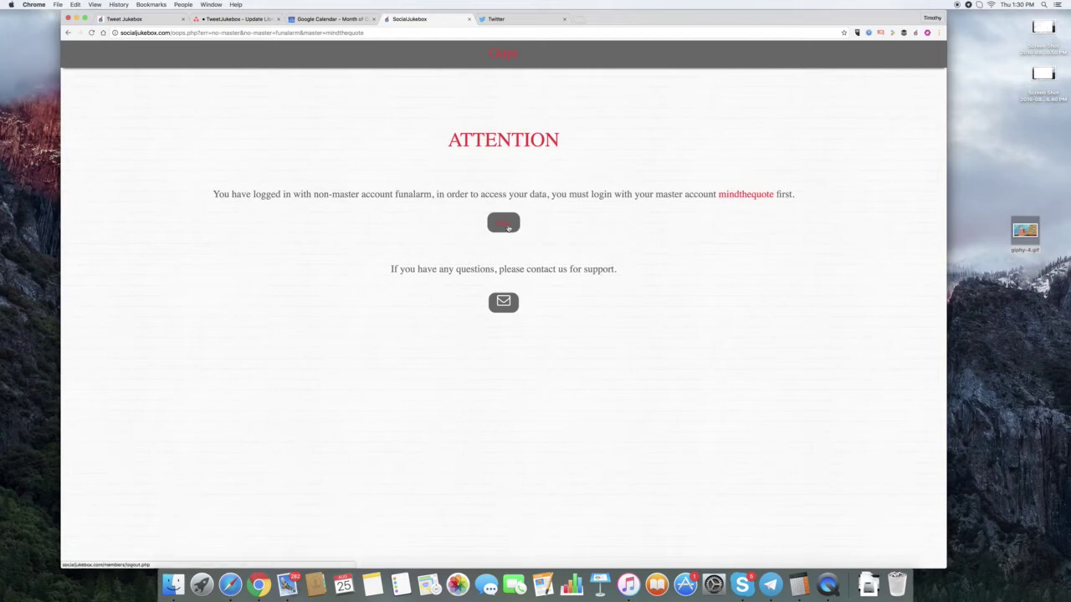
pyautogui.click(505, 223)
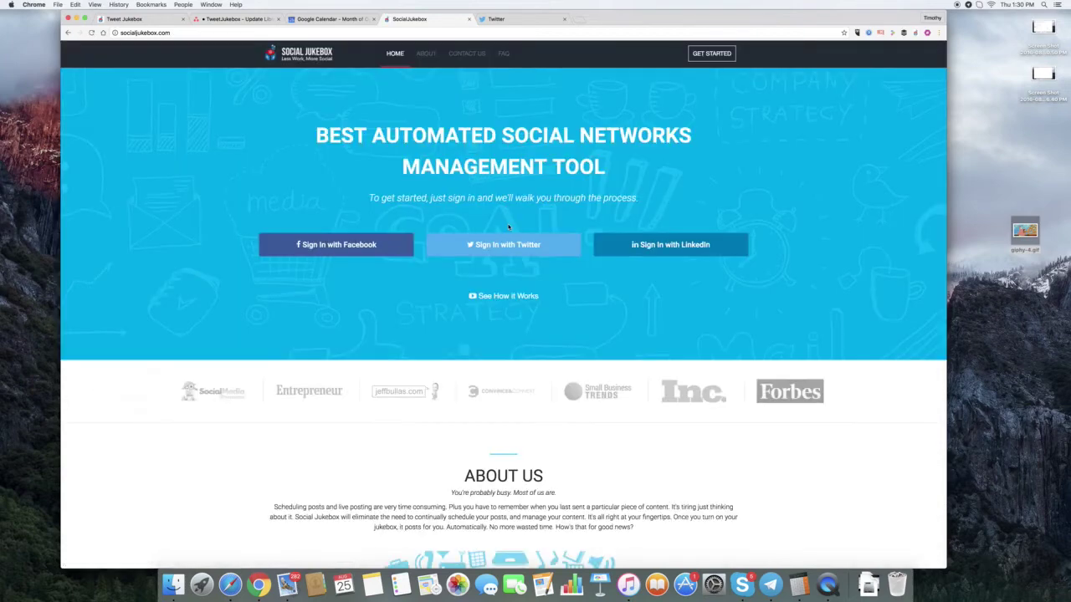
pyautogui.click(508, 245)
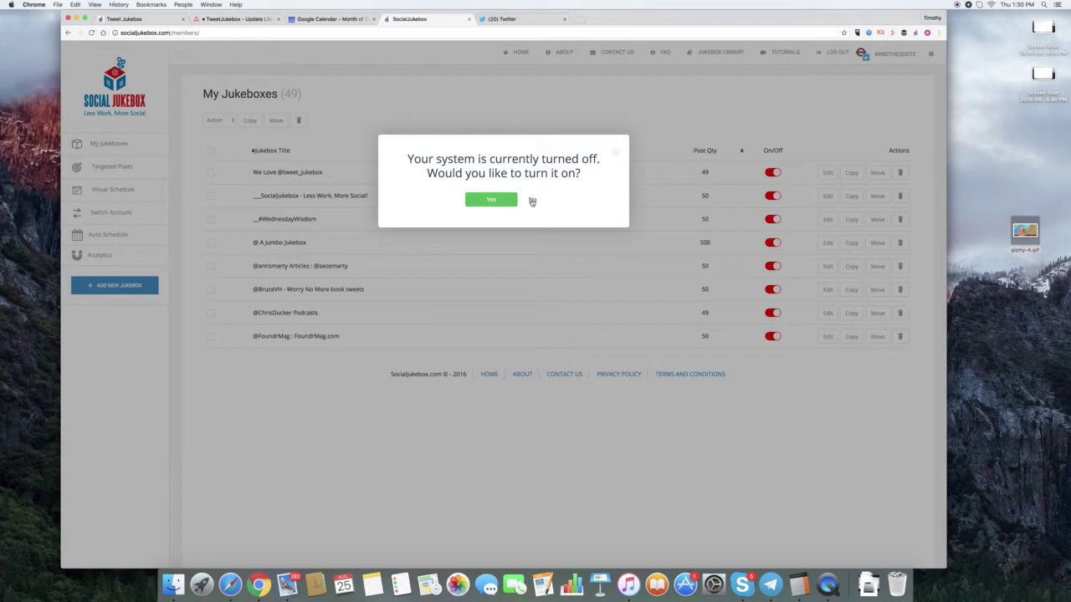
pyautogui.click(532, 201)
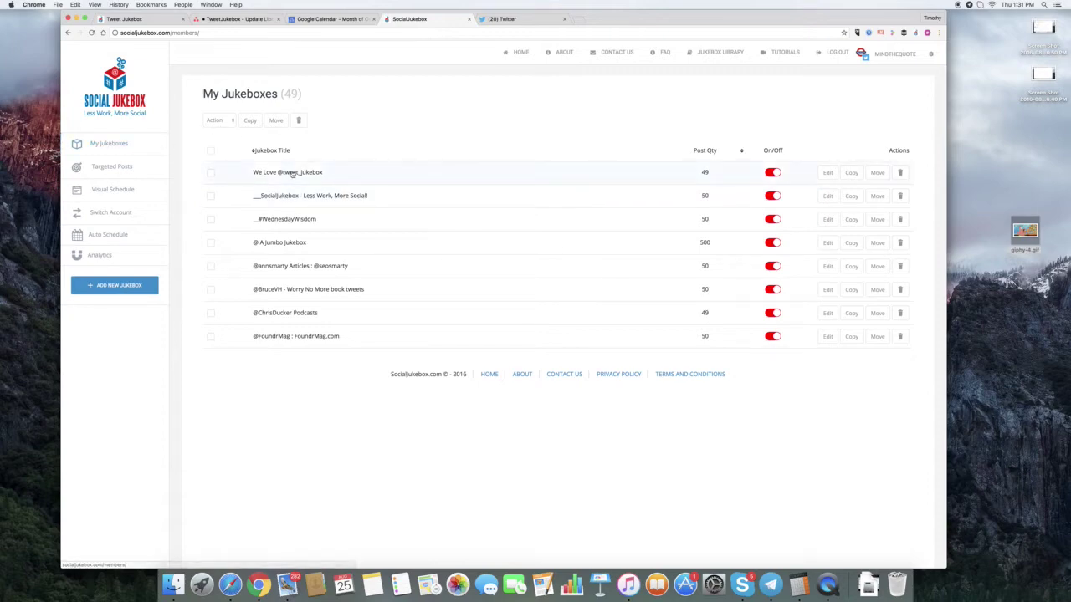
# Turn on the __#WednesdayWisdom and @ A Jumbo Jukebox jukeboxes together with the bulk action
pyautogui.scroll(-5, 377, 214)
pyautogui.scroll(-5, 376, 215)
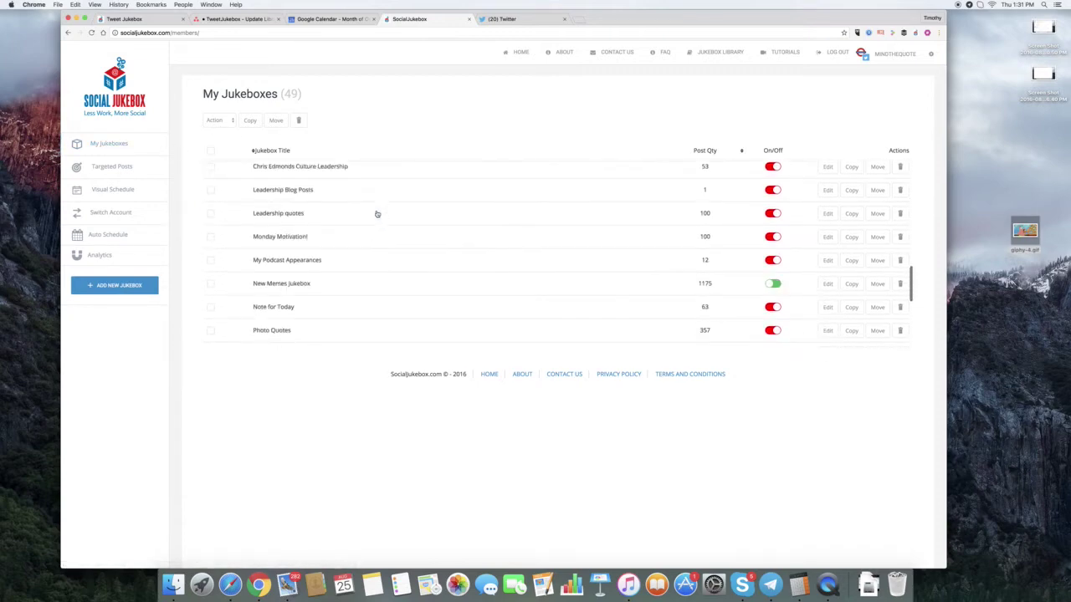
pyautogui.scroll(15, 382, 212)
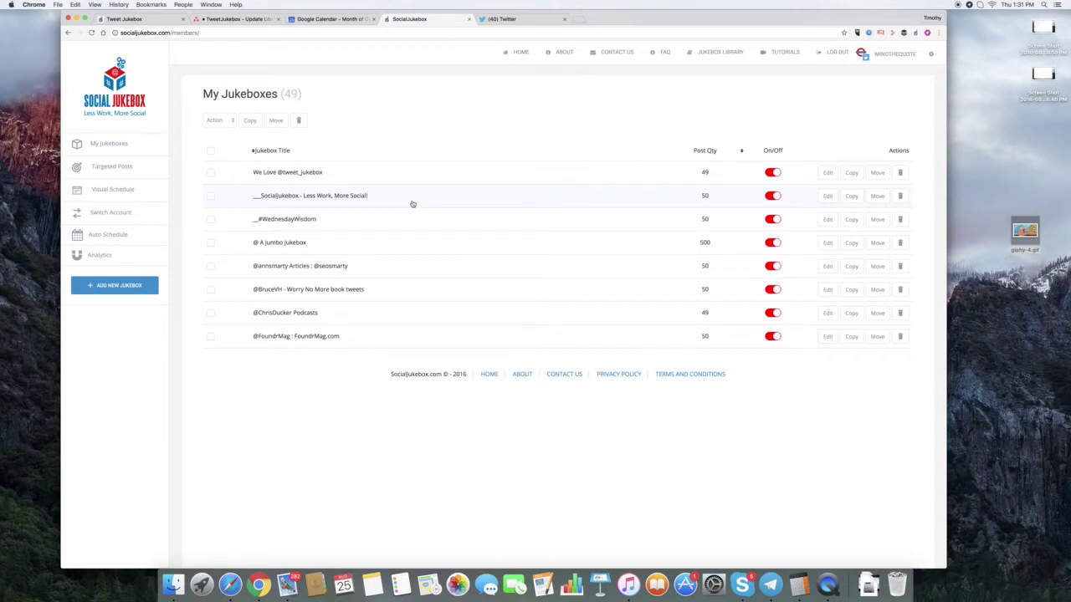
pyautogui.click(210, 219)
pyautogui.click(211, 243)
pyautogui.click(216, 120)
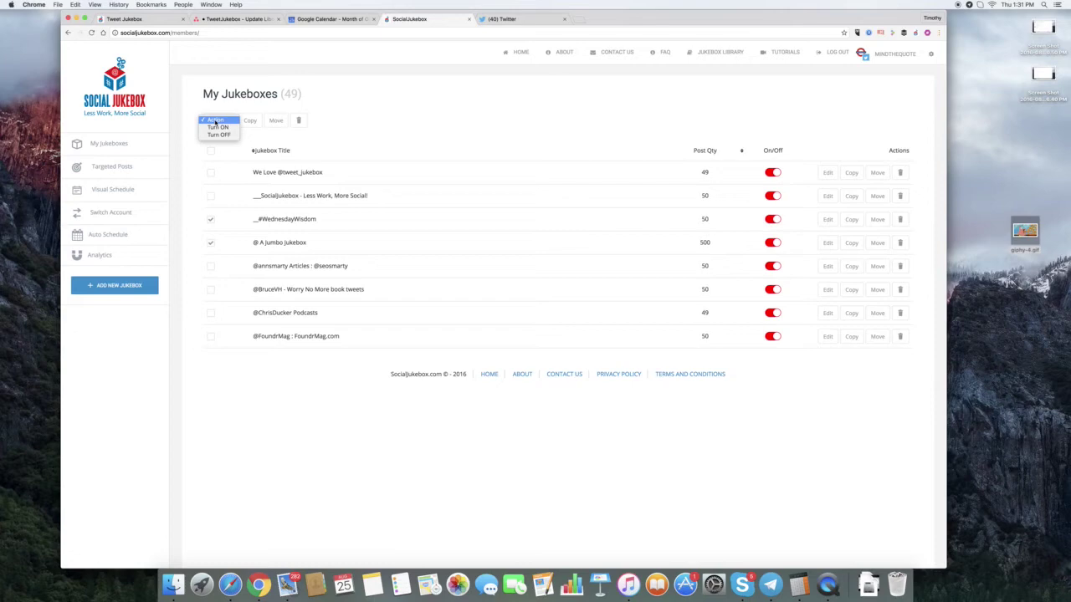
pyautogui.click(216, 127)
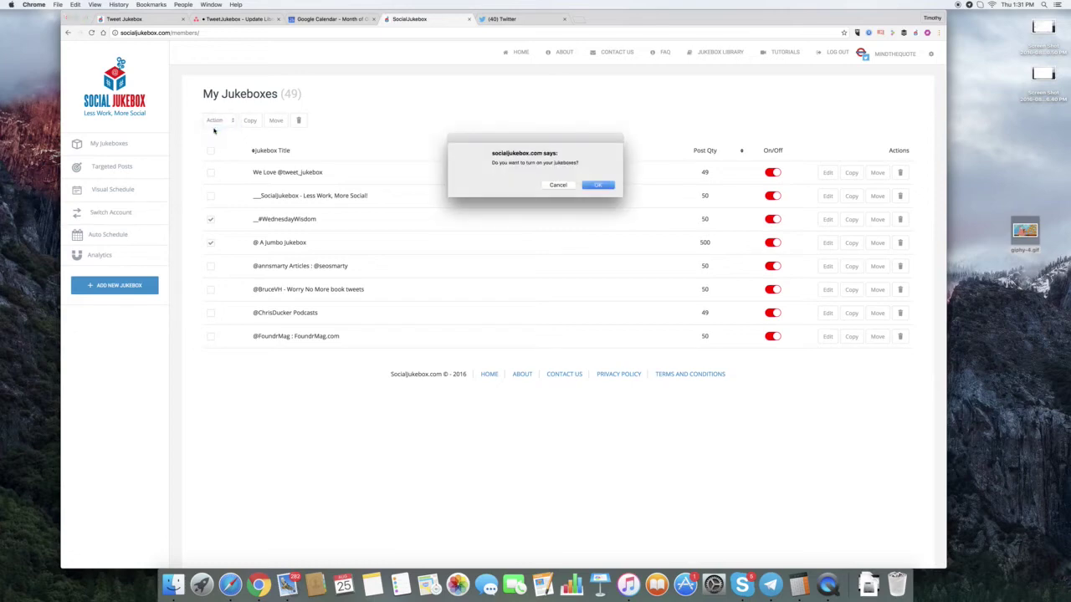
pyautogui.click(599, 186)
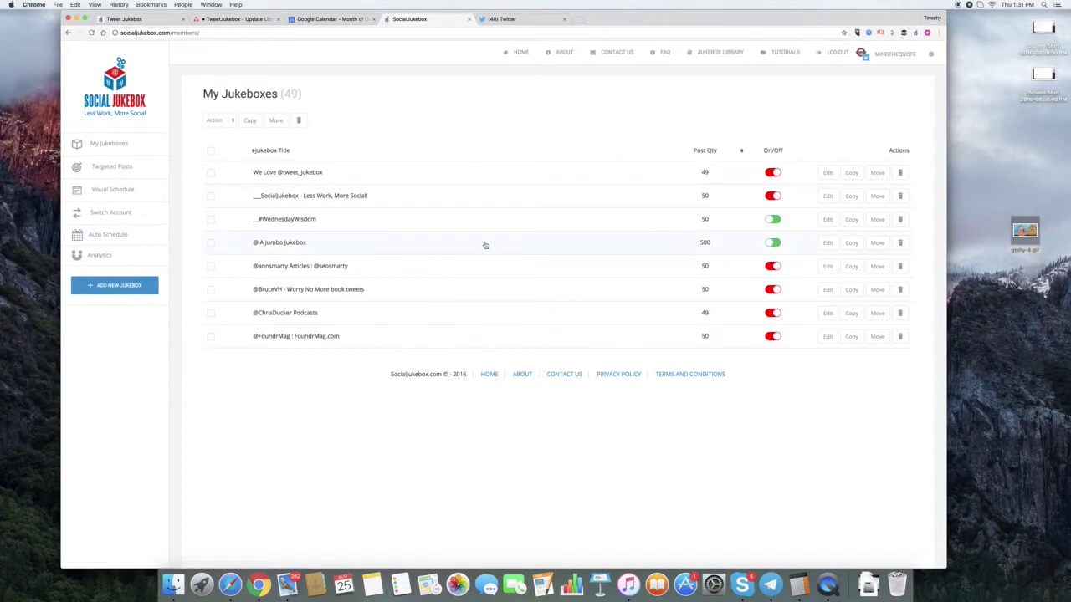
# Turn the __#WednesdayWisdom and @ A Jumbo Jukebox jukeboxes off together with the bulk action
pyautogui.click(210, 220)
pyautogui.click(210, 244)
pyautogui.click(221, 121)
pyautogui.click(238, 137)
pyautogui.press('Return')
pyautogui.click(853, 173)
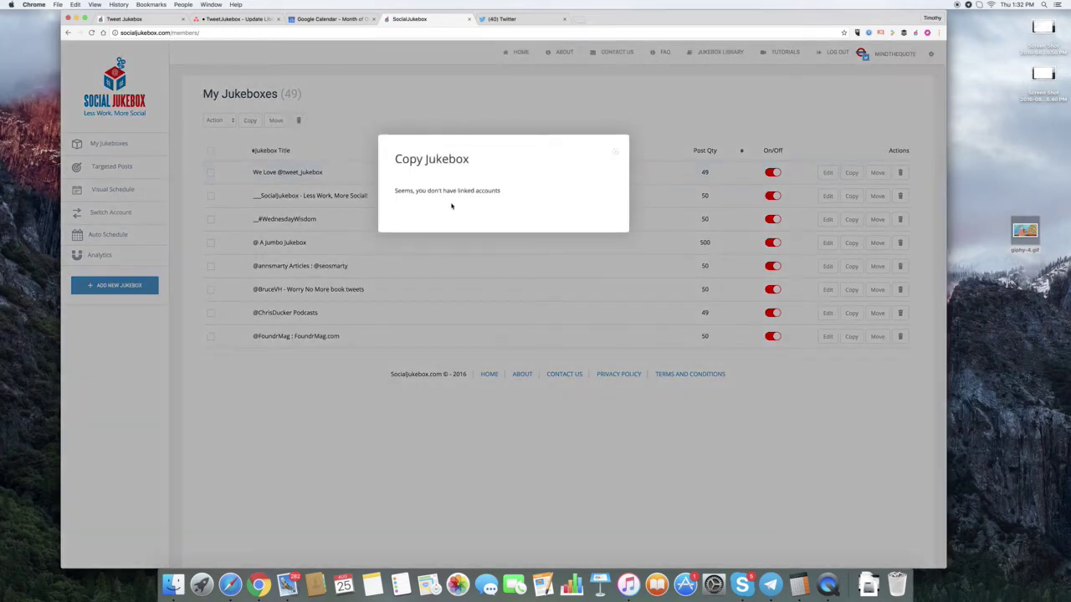
pyautogui.click(616, 153)
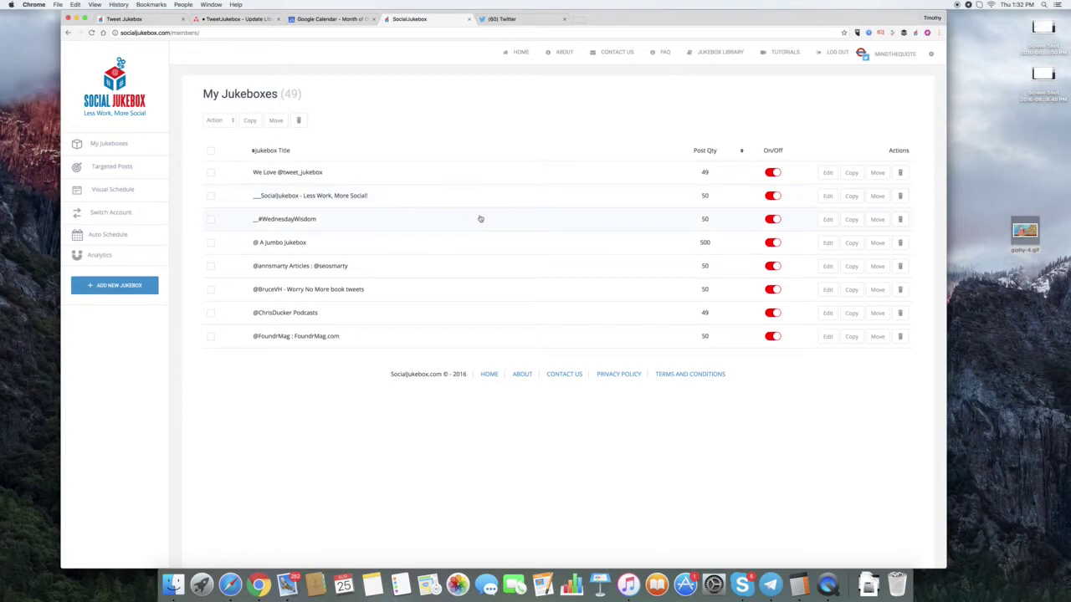
# Find and select the two turned-on jukeboxes in the list, the text quotes one and New Memes Jukebox
pyautogui.scroll(-10, 479, 218)
pyautogui.scroll(-10, 480, 218)
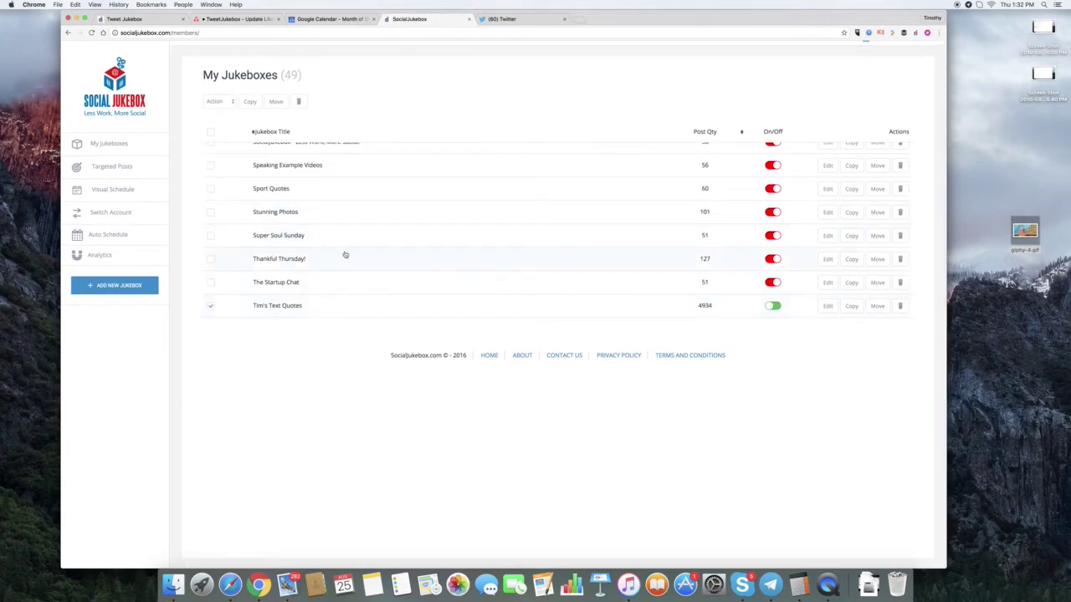
pyautogui.scroll(3, 355, 249)
pyautogui.scroll(3, 354, 249)
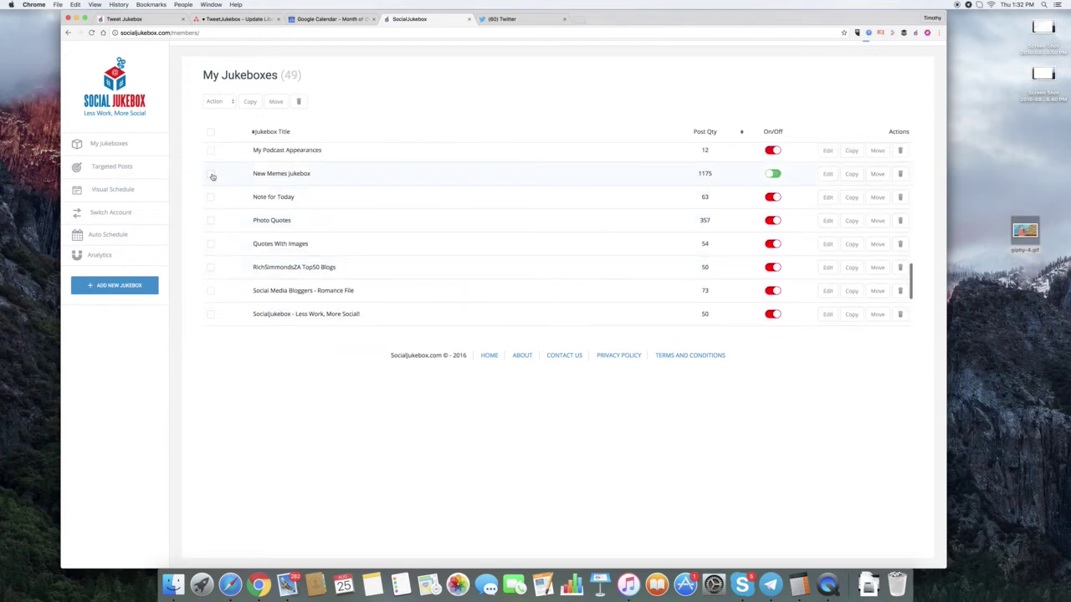
pyautogui.scroll(-2, 396, 207)
pyautogui.scroll(-3, 395, 207)
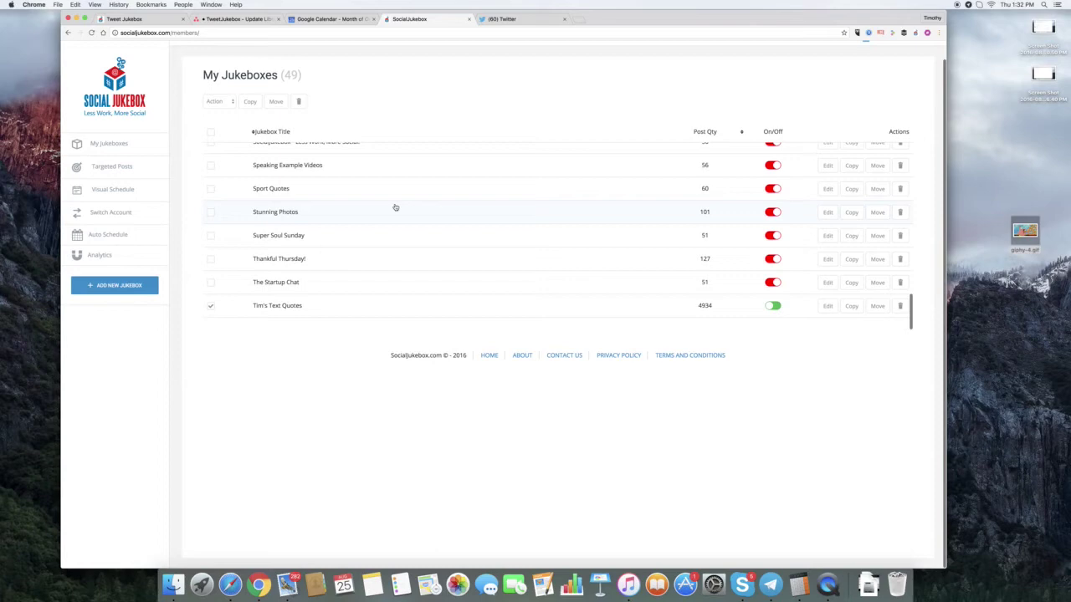
pyautogui.scroll(2, 590, 201)
pyautogui.scroll(5, 591, 200)
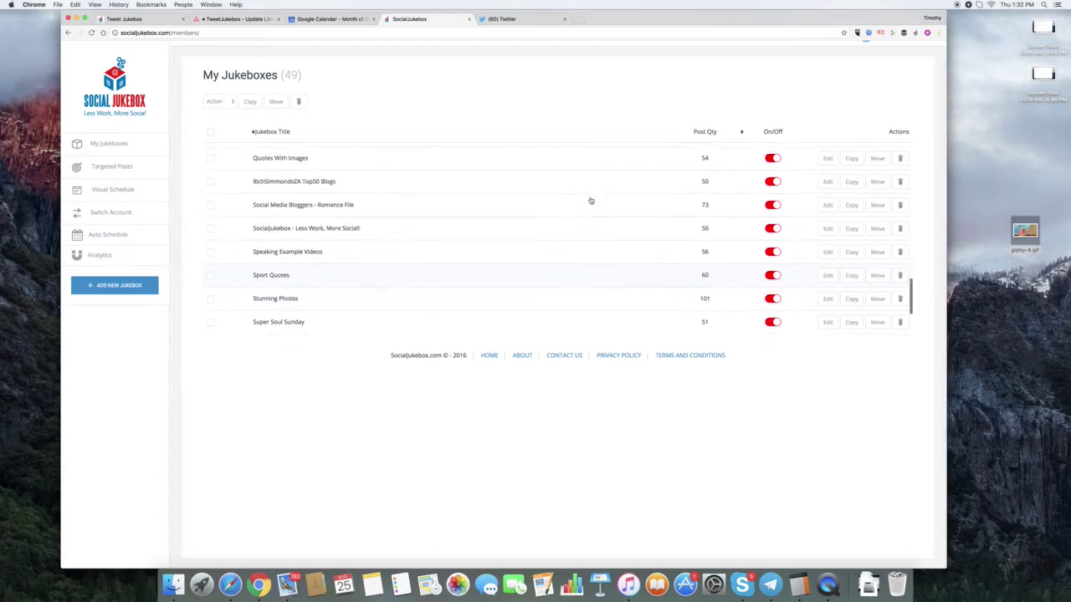
pyautogui.scroll(1, 591, 201)
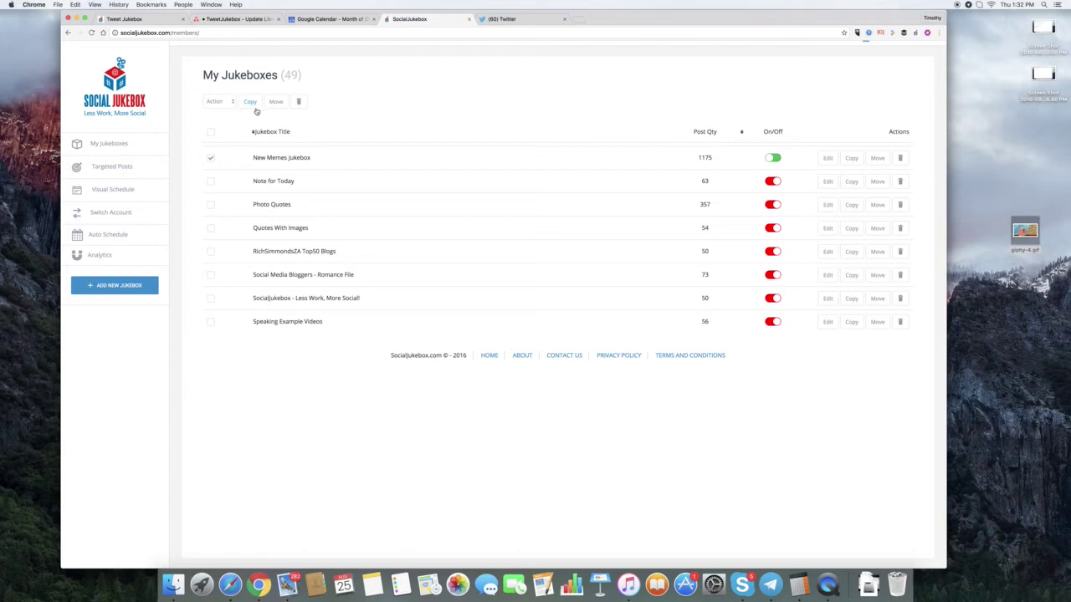
pyautogui.scroll(1, 255, 113)
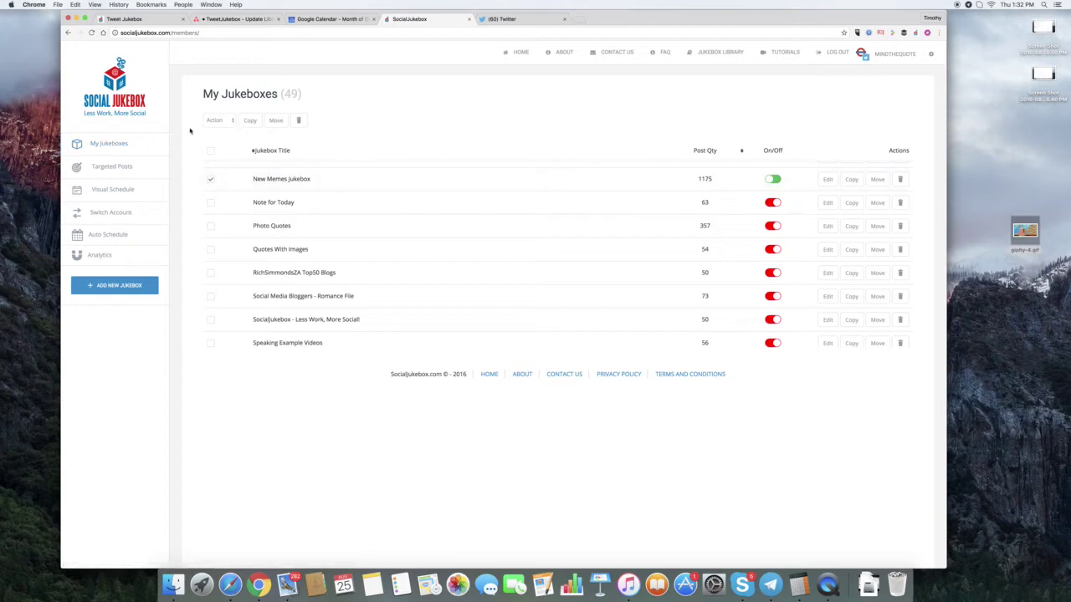
# Reload the My Jukeboxes list and sort it by On/Off status so the active jukeboxes come first
pyautogui.click(119, 146)
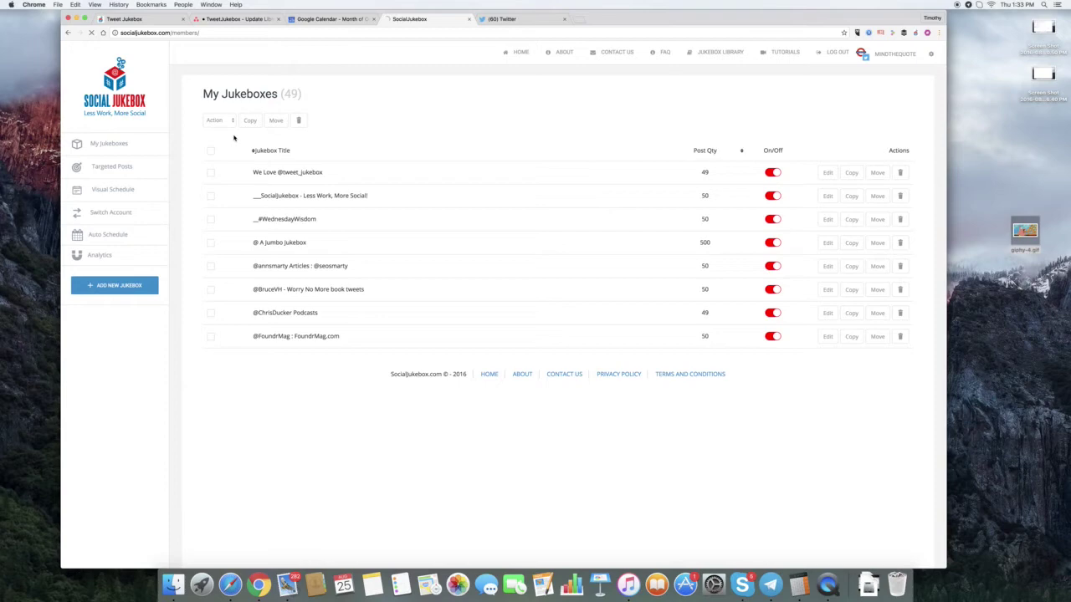
pyautogui.scroll(-2, 422, 223)
pyautogui.scroll(3, 423, 223)
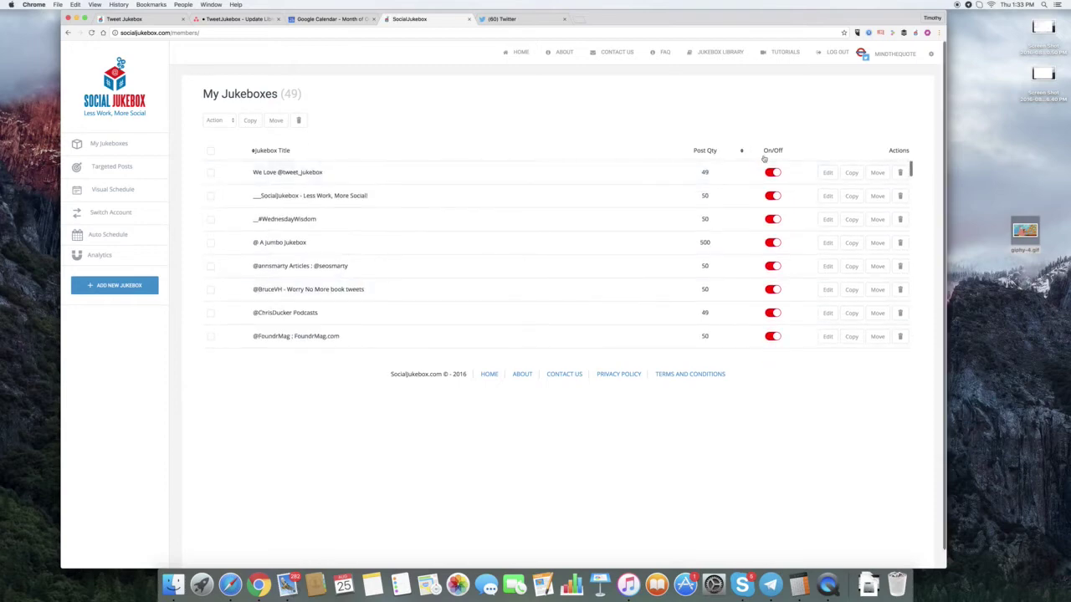
pyautogui.scroll(2, 773, 153)
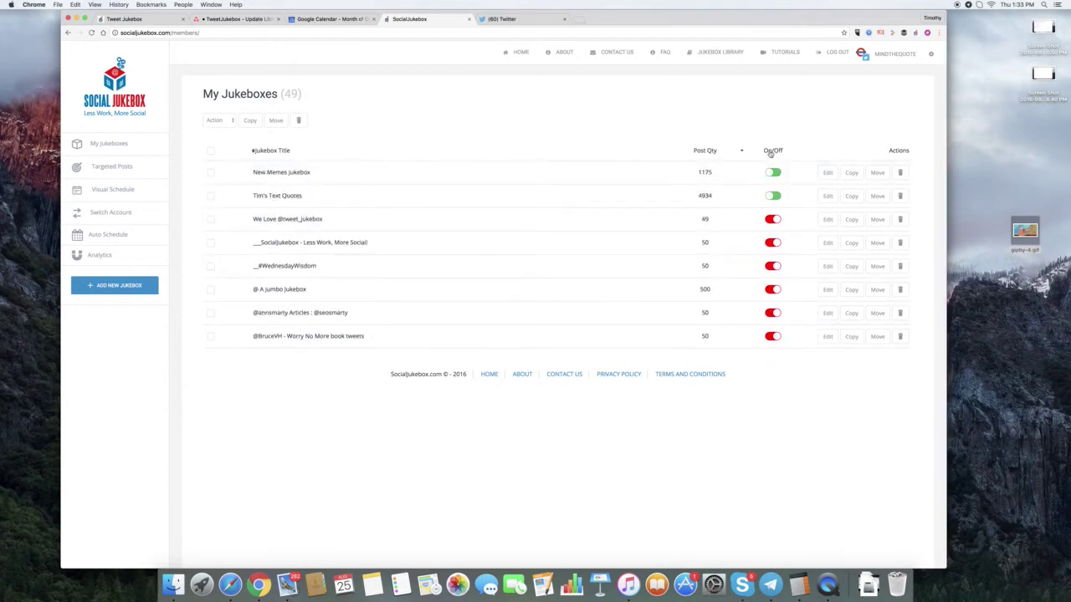
pyautogui.scroll(-2, 512, 196)
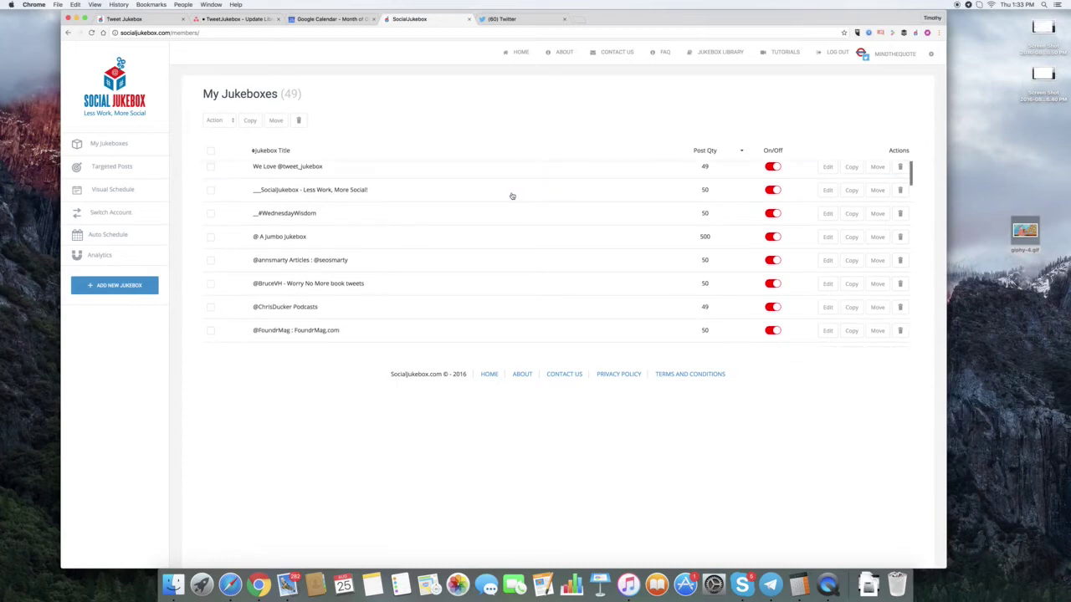
pyautogui.scroll(2, 512, 195)
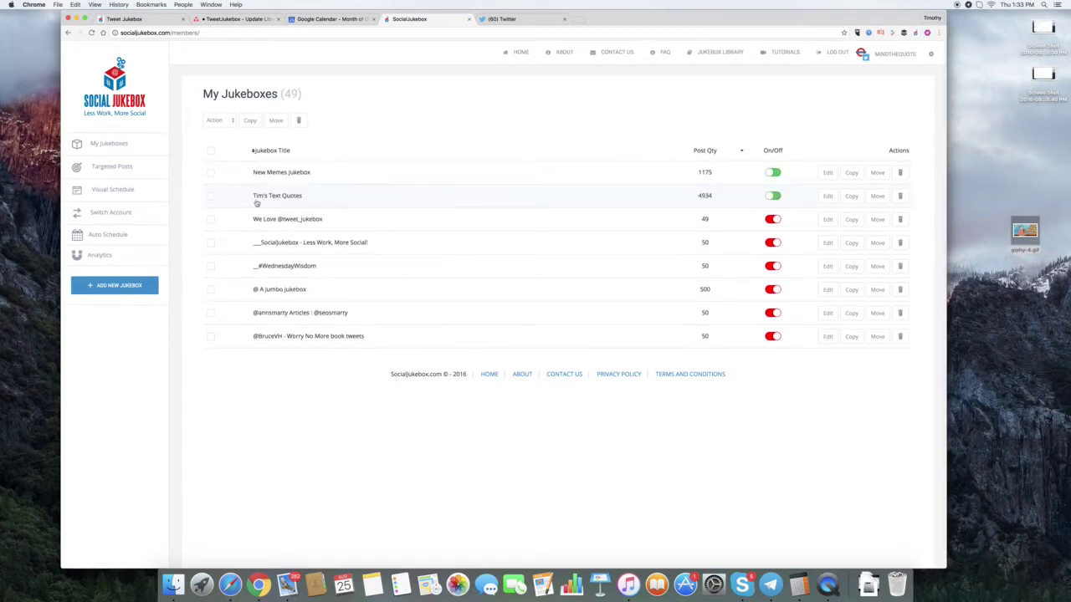
# Select every jukebox in the list and turn them all on with the bulk action
pyautogui.click(210, 151)
pyautogui.click(223, 121)
pyautogui.click(222, 131)
pyautogui.click(603, 186)
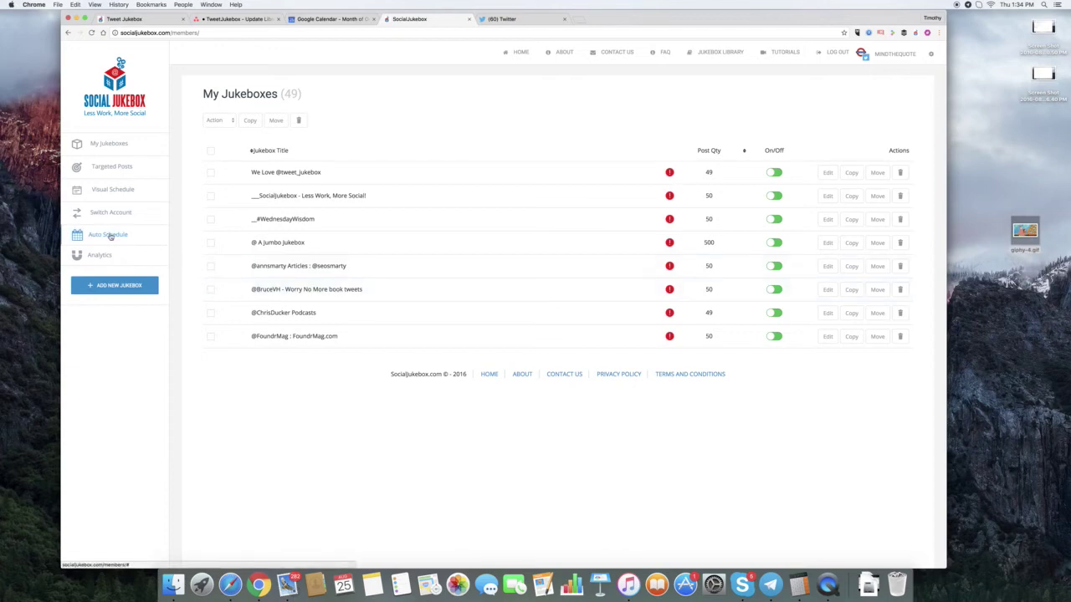
# Open the Auto Schedule page and set Twitter's total daily updates to 98
pyautogui.click(109, 237)
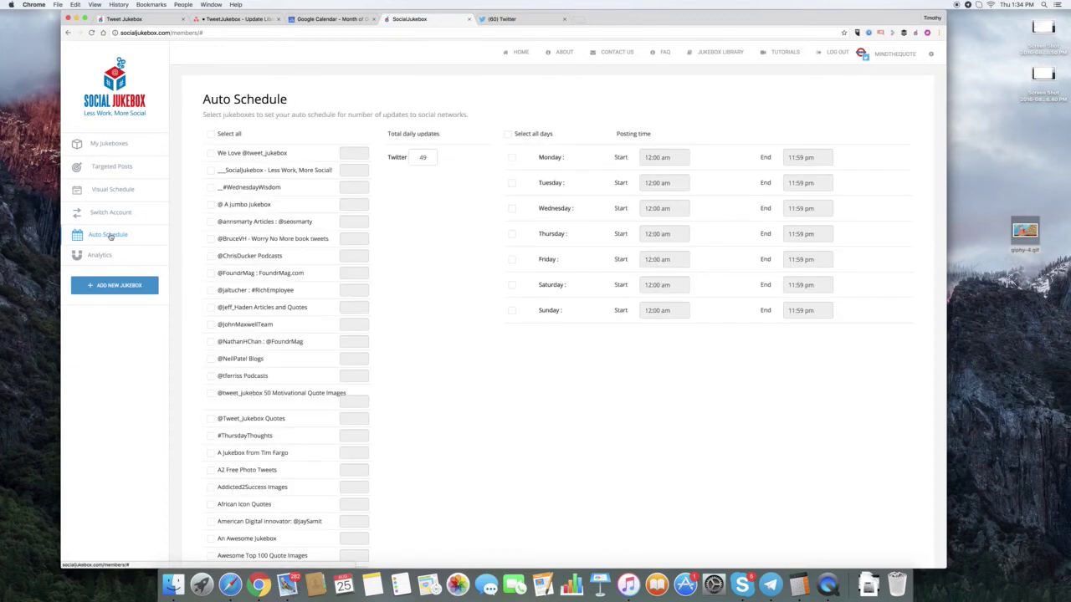
pyautogui.click(429, 159)
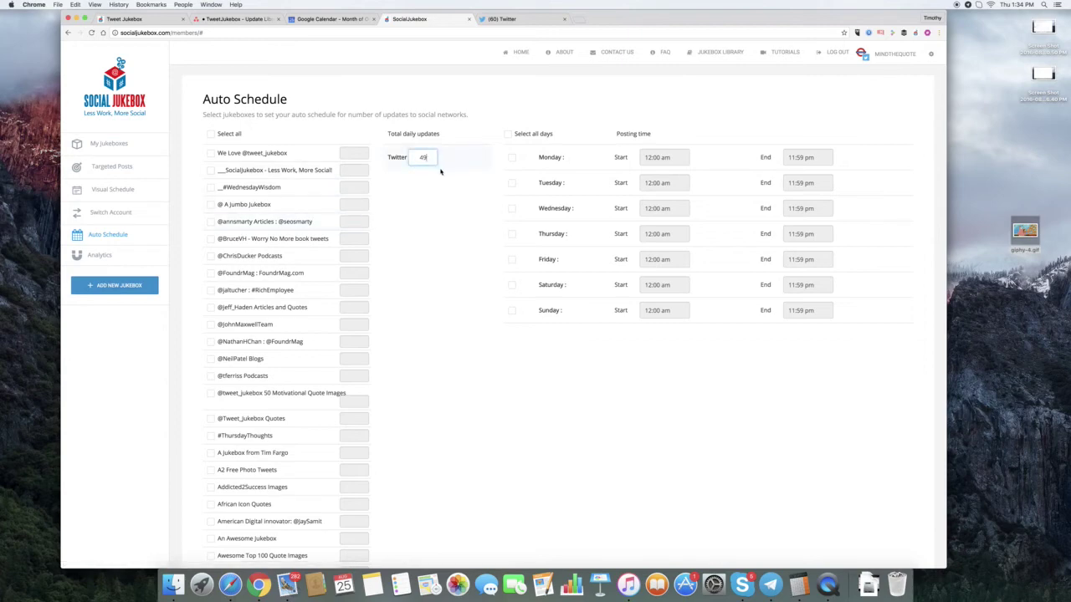
pyautogui.press('BackSpace')
pyautogui.press('BackSpace')
pyautogui.write('98')
# Include all jukeboxes and all days of the week in the auto schedule, and save it
pyautogui.click(221, 137)
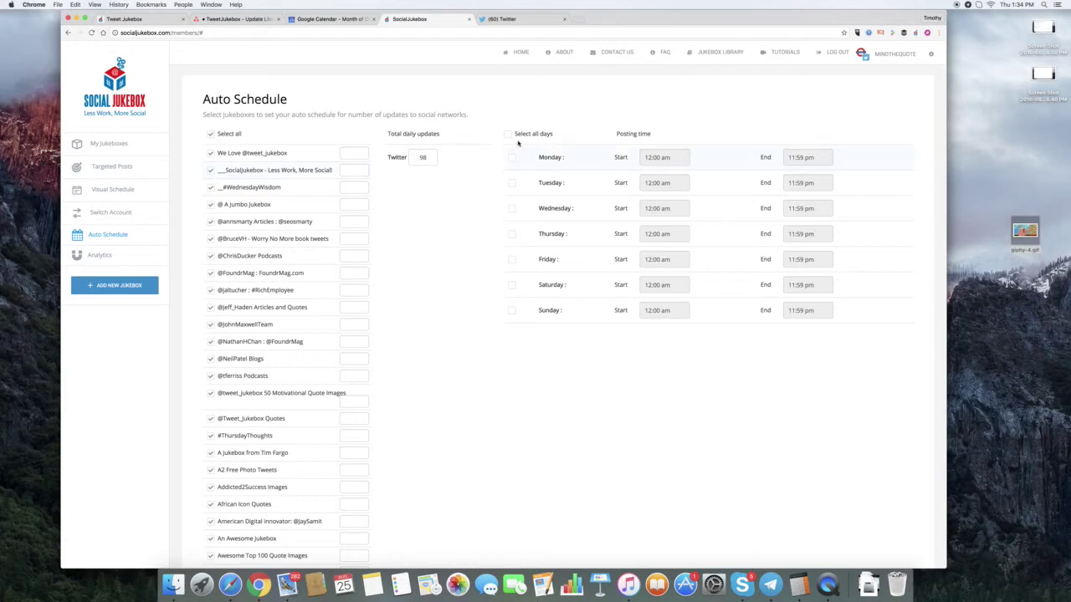
pyautogui.click(507, 134)
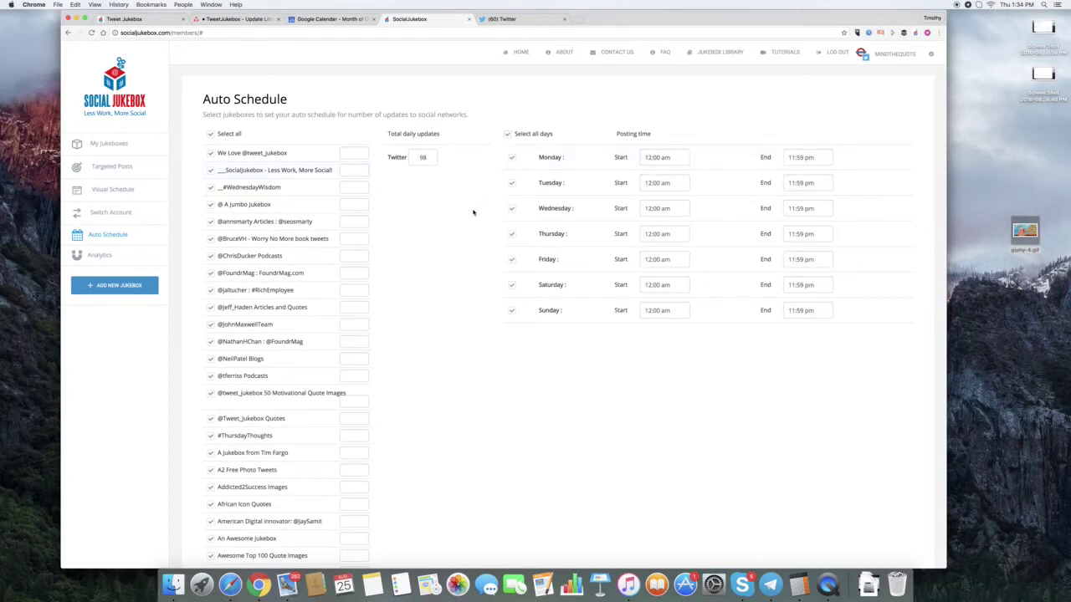
pyautogui.scroll(-1, 482, 241)
pyautogui.scroll(-4, 482, 242)
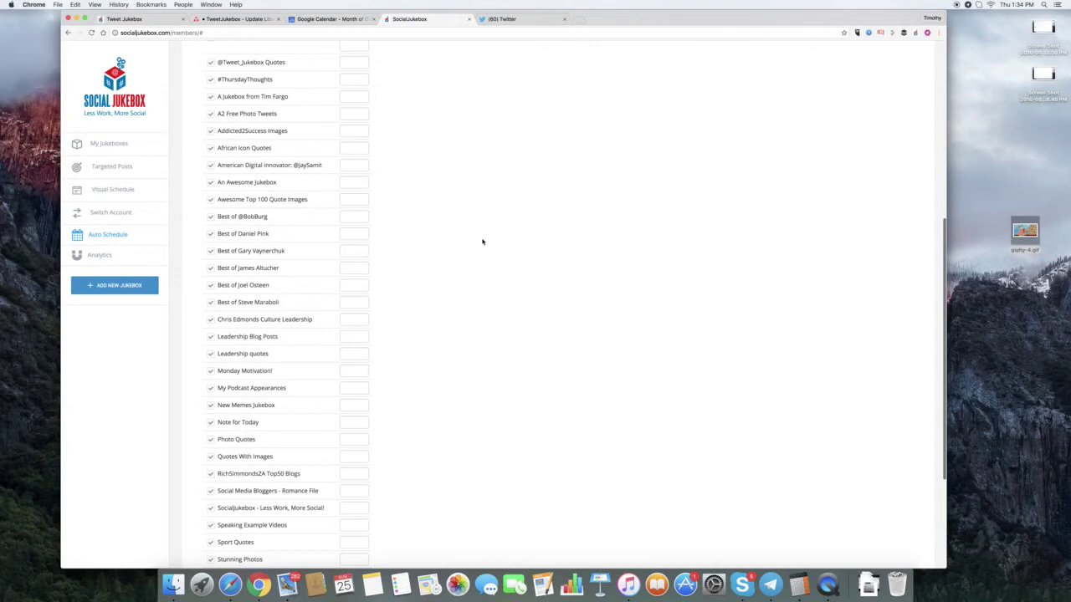
pyautogui.scroll(4, 482, 242)
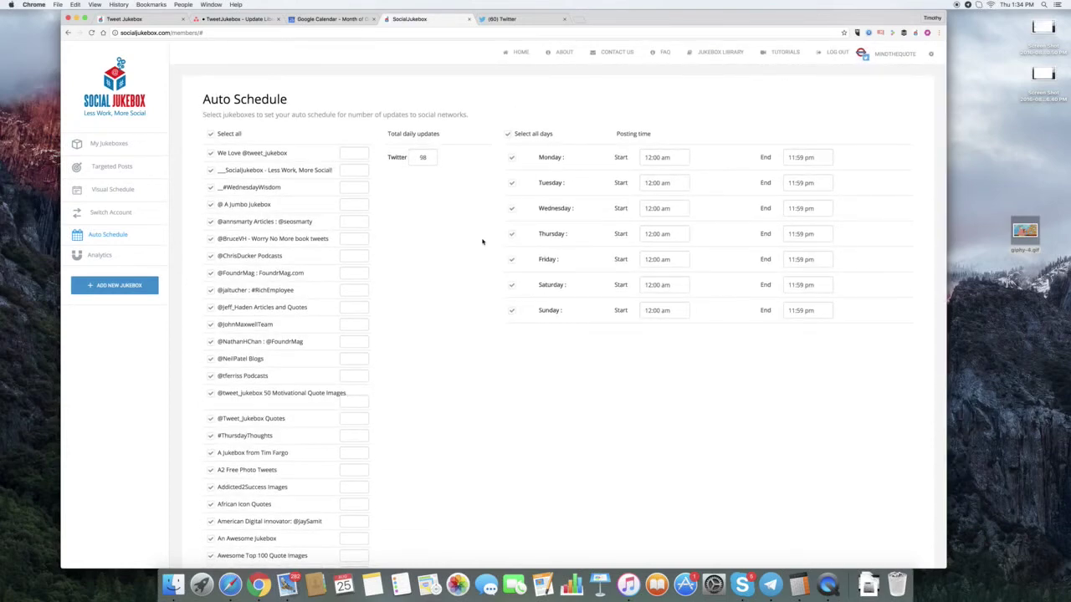
pyautogui.scroll(-5, 481, 242)
pyautogui.scroll(-10, 482, 242)
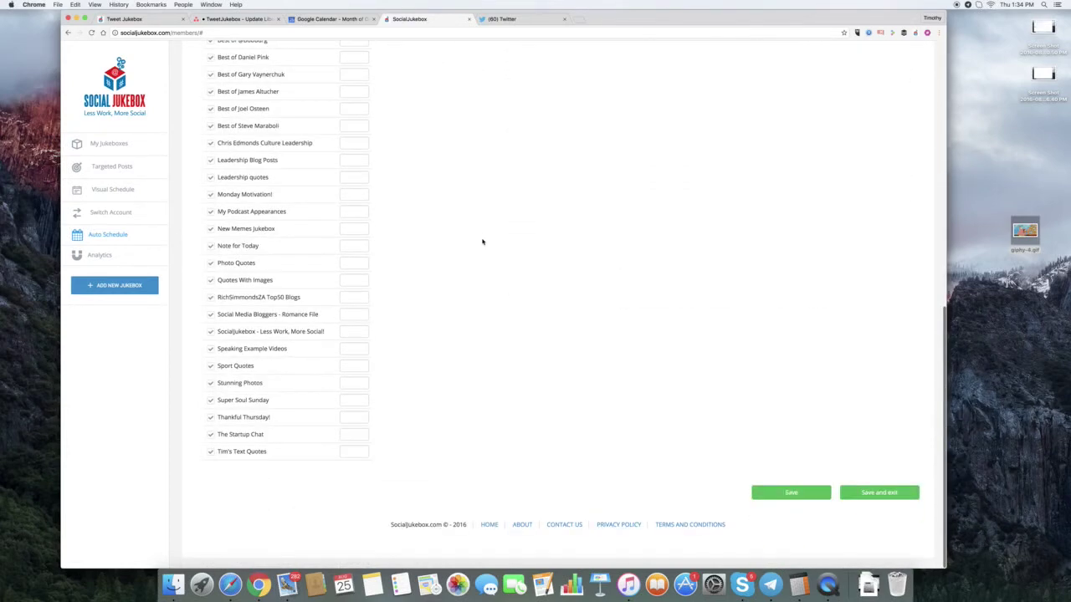
pyautogui.click(786, 494)
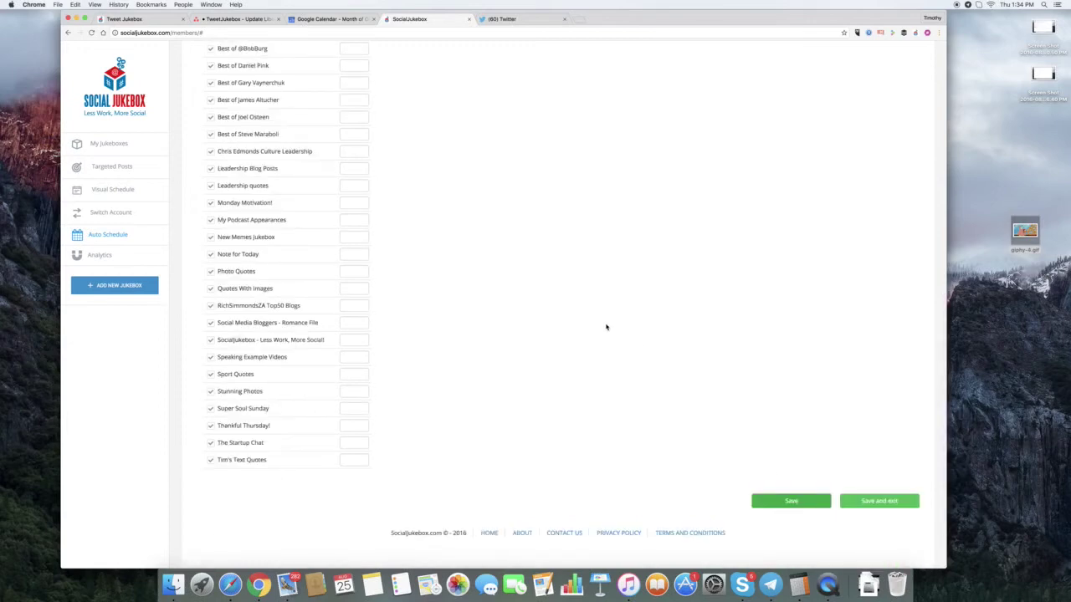
pyautogui.scroll(15, 607, 327)
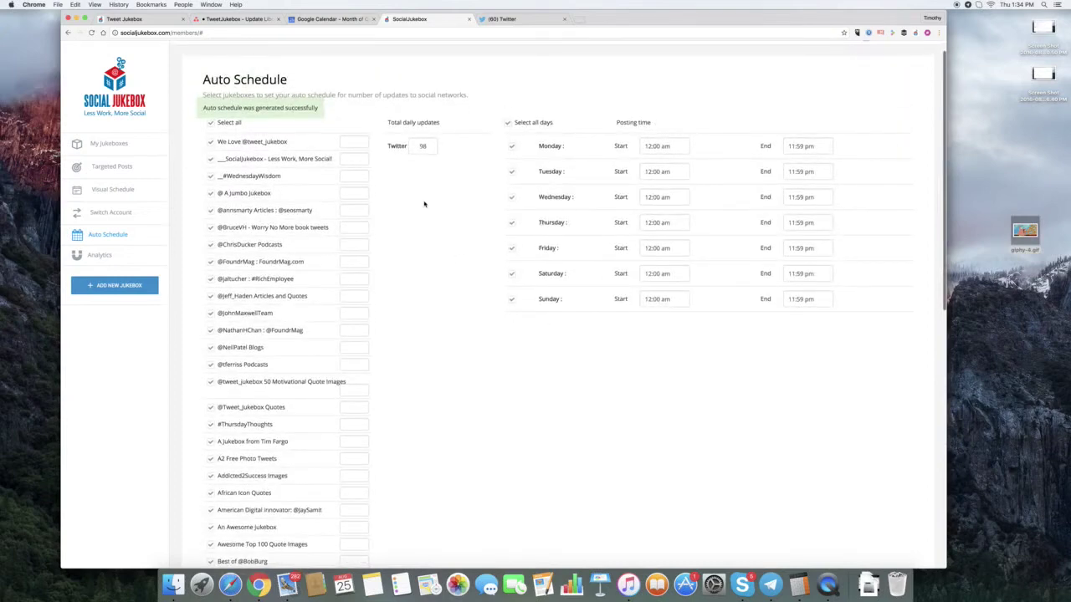
# Return to the My Jukeboxes list and start linking another Twitter account to the master account
pyautogui.click(112, 145)
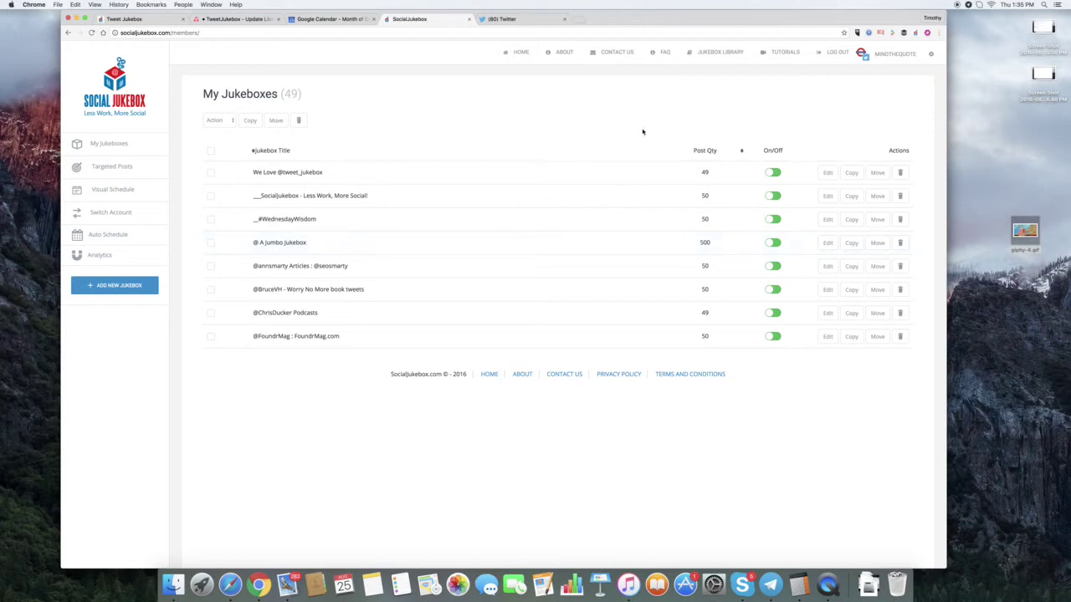
pyautogui.click(892, 58)
pyautogui.click(876, 129)
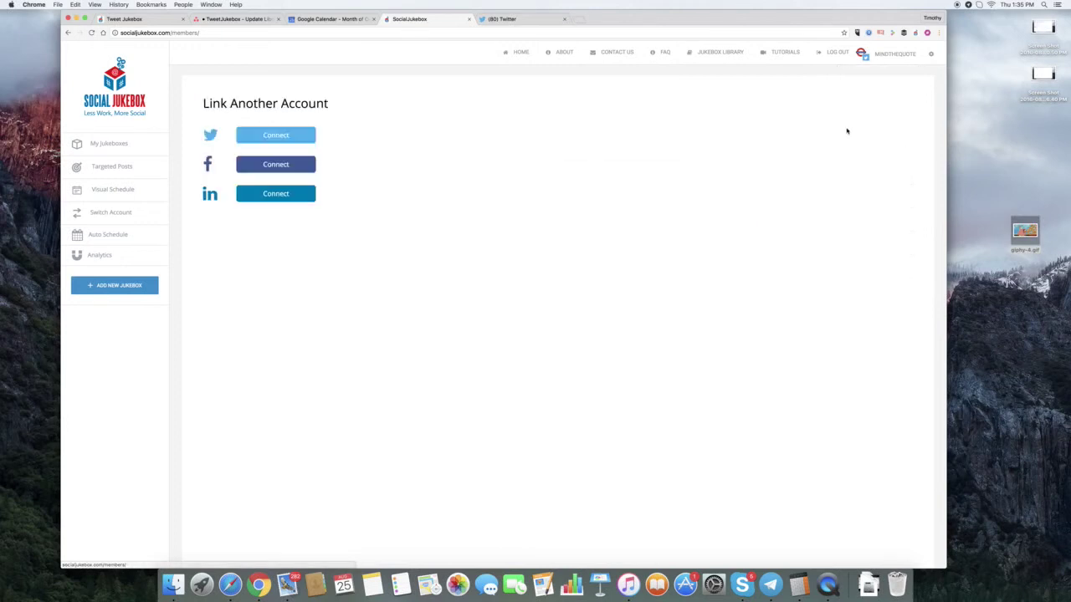
pyautogui.click(276, 135)
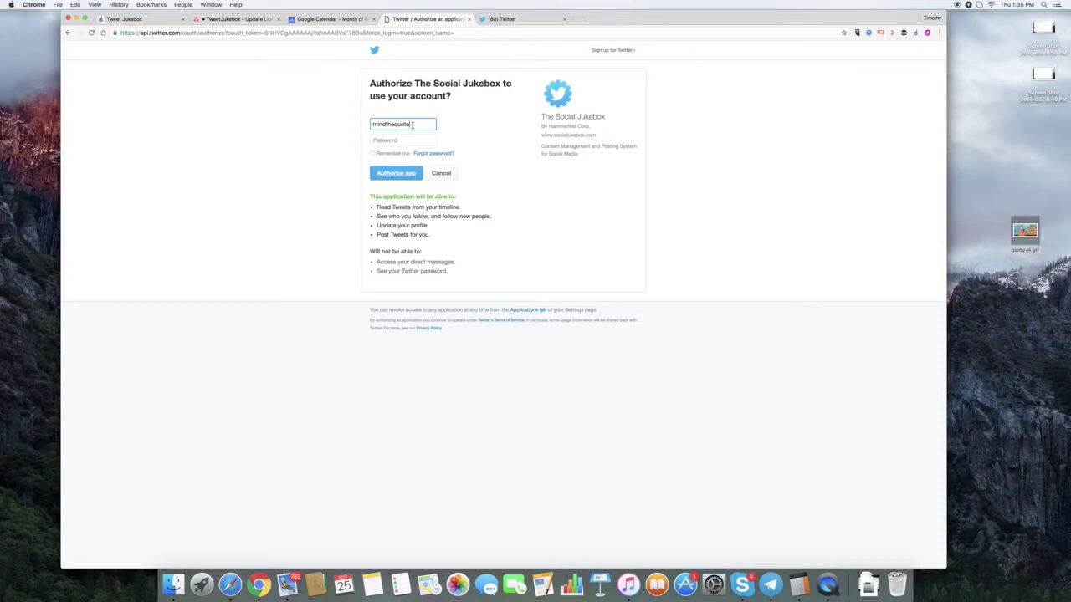
# Authorize The Social Jukebox with the second Twitter account's username and password, and dismiss the loader extension download prompt
pyautogui.write('tunalam')
pyautogui.press('Tab')
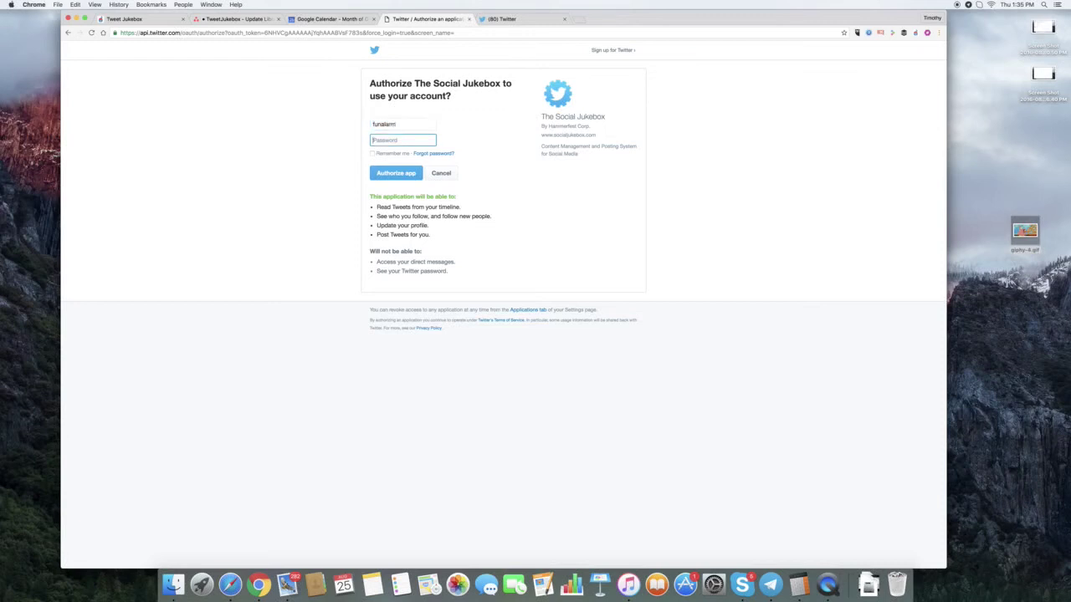
pyautogui.write('••••••••')
pyautogui.click(381, 173)
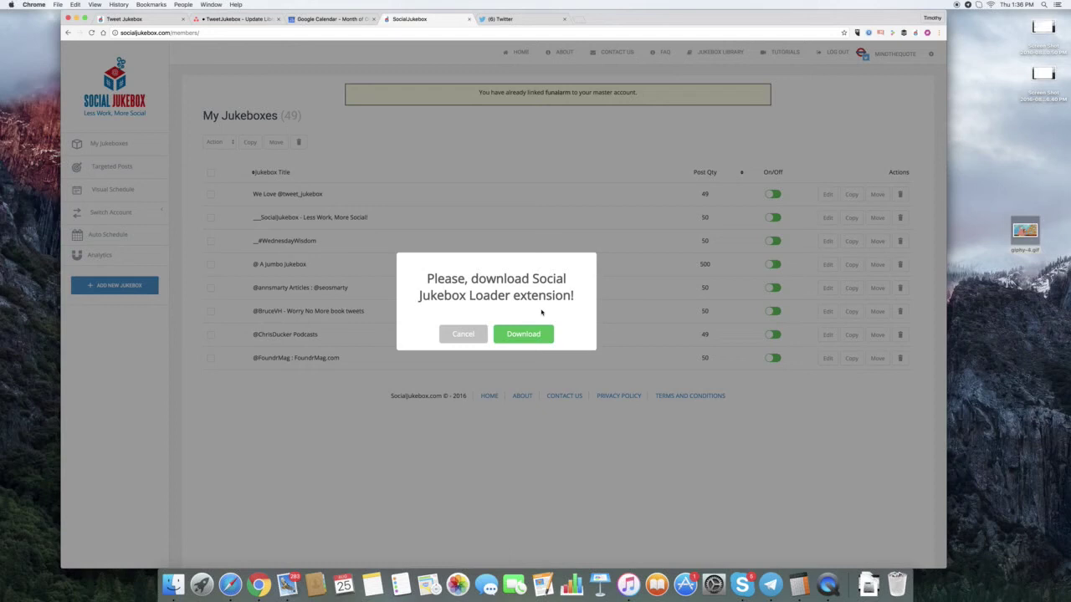
pyautogui.click(463, 334)
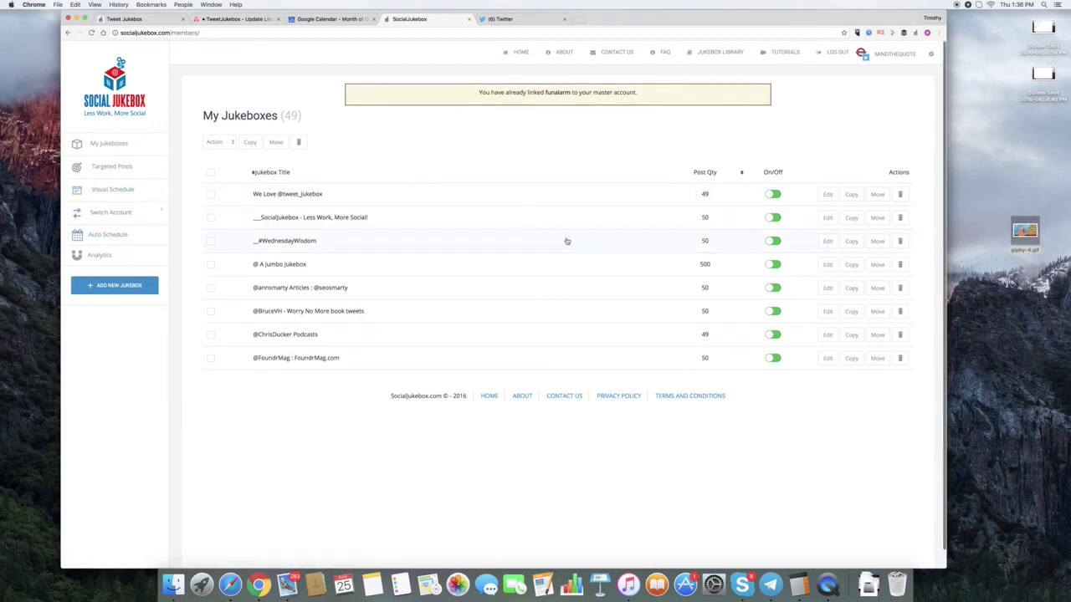
# Switch to the linked second Twitter account without turning its system on, and view its My Jukeboxes list
pyautogui.click(126, 214)
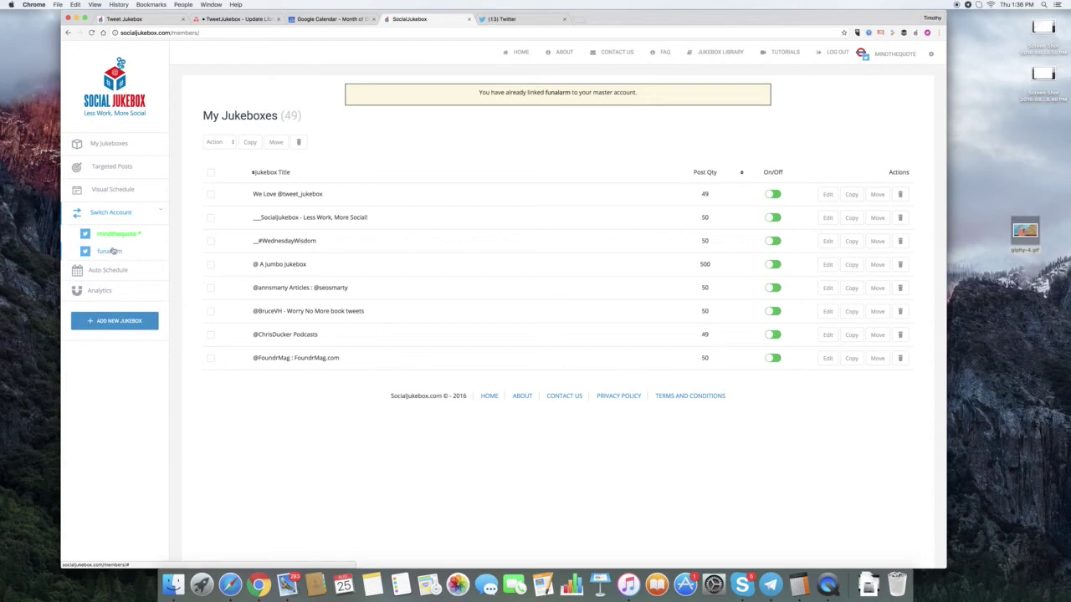
pyautogui.click(113, 251)
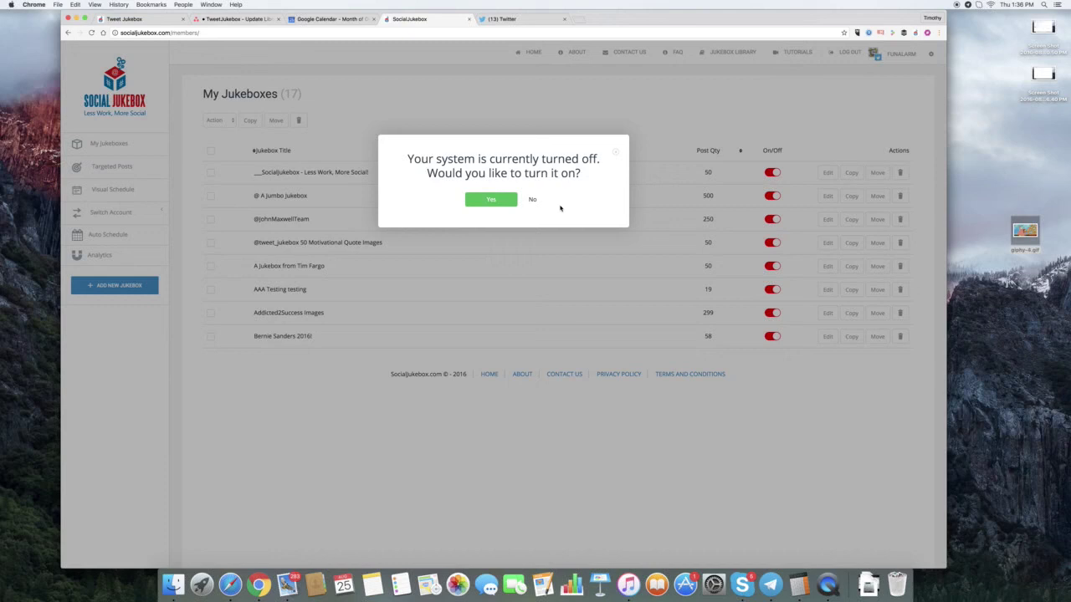
pyautogui.click(532, 201)
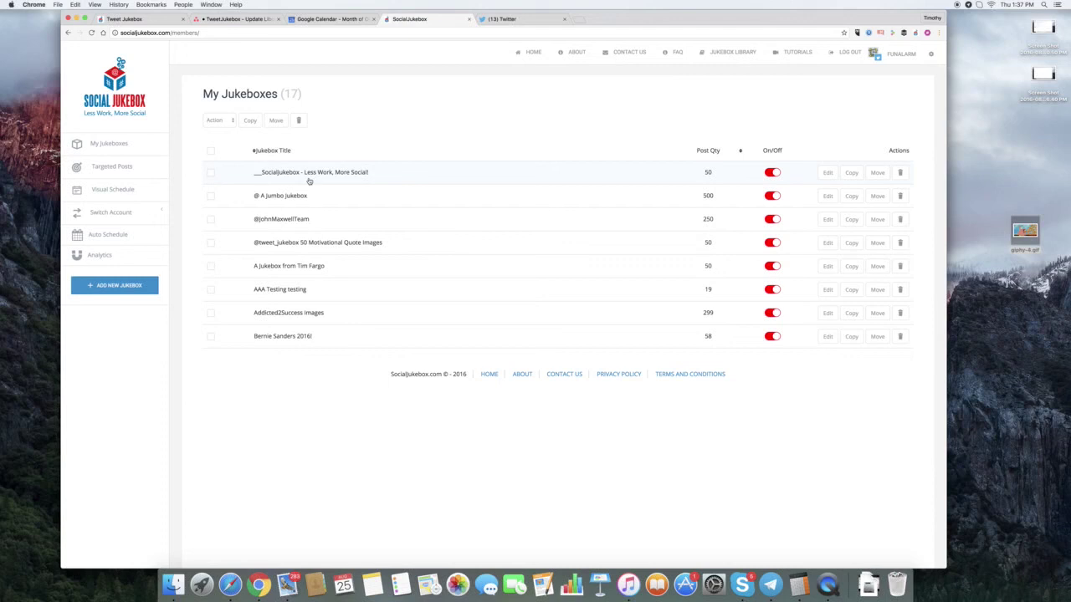
pyautogui.click(100, 146)
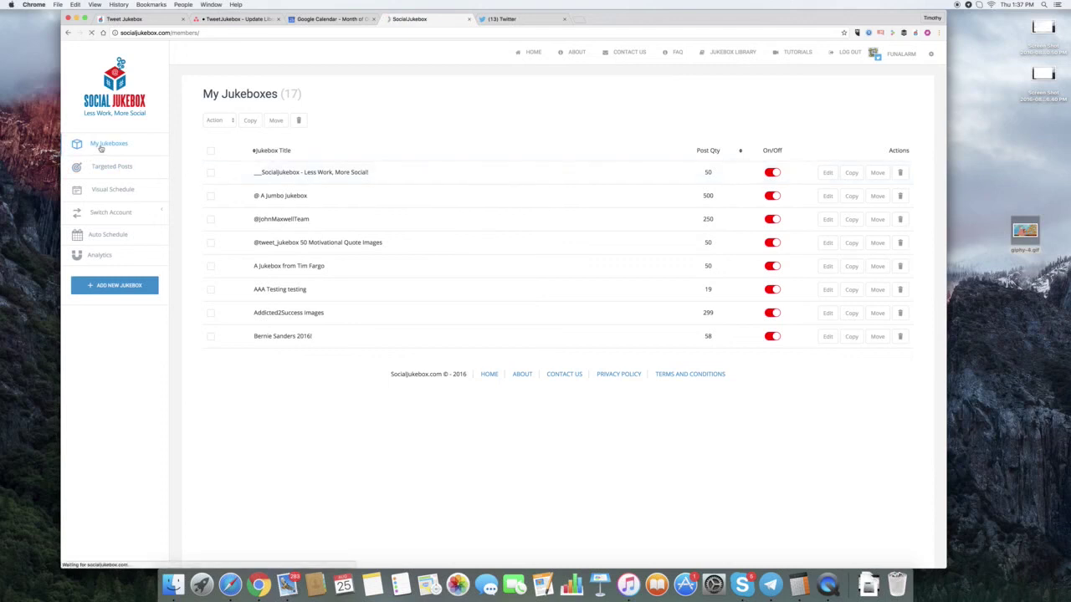
# Switch back to the master Twitter account and decline turning the system on
pyautogui.click(99, 212)
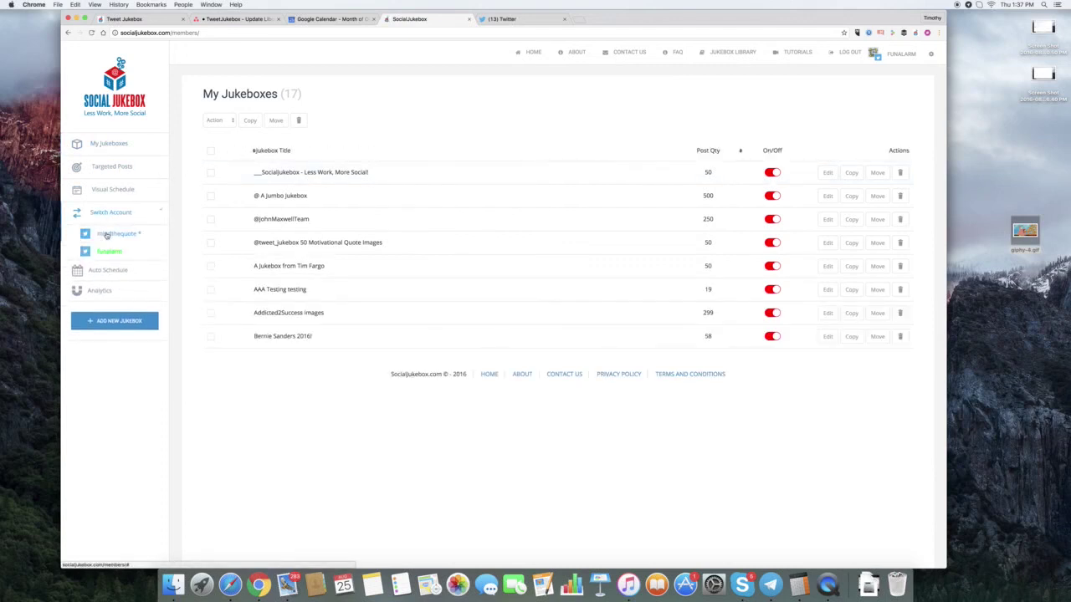
pyautogui.click(106, 236)
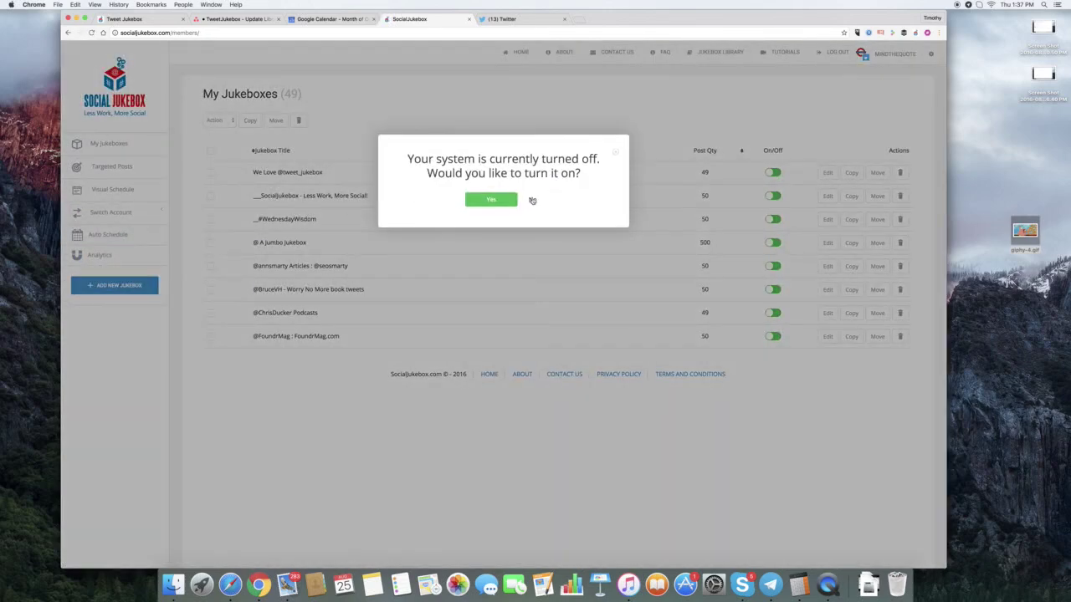
pyautogui.click(532, 201)
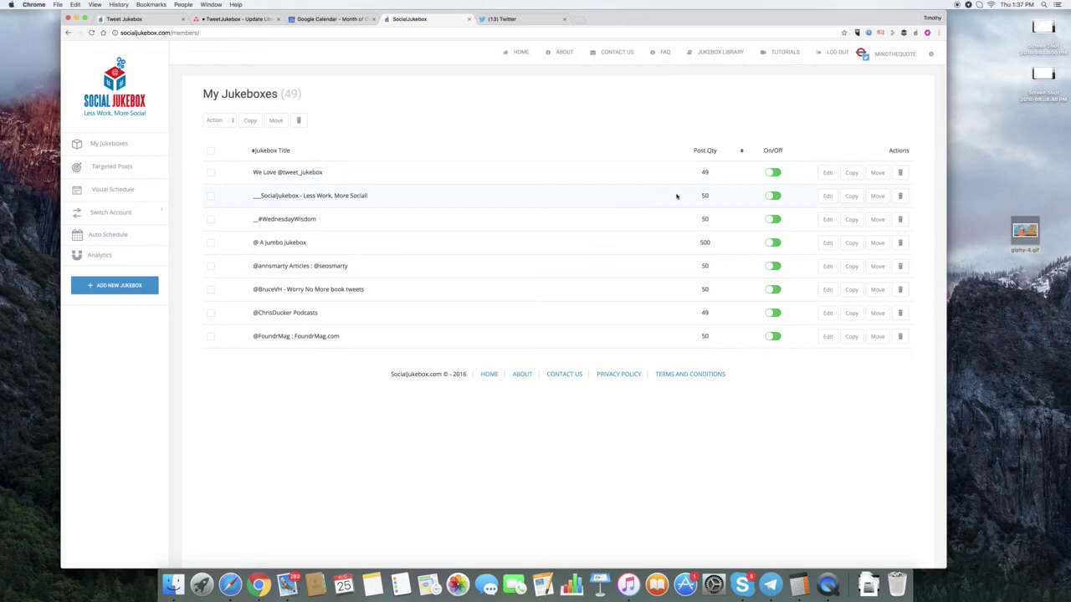
pyautogui.click(852, 173)
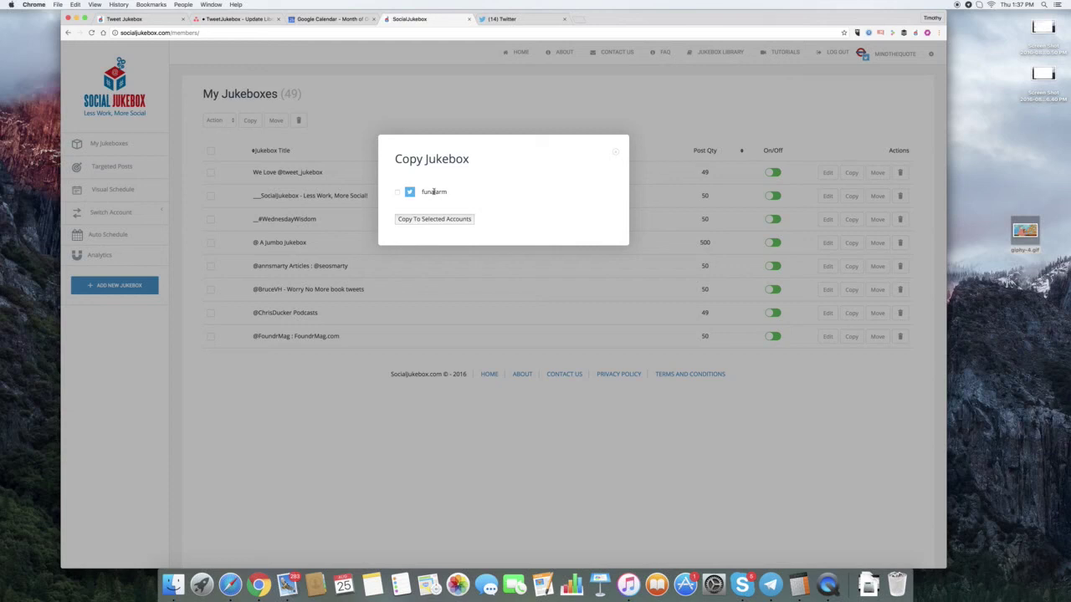
pyautogui.click(616, 153)
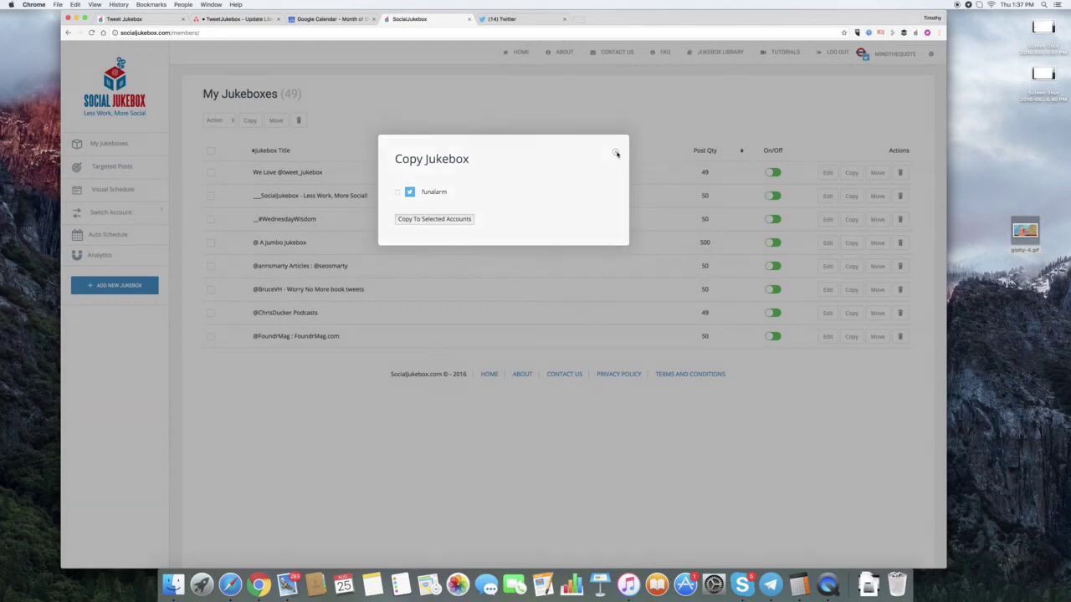